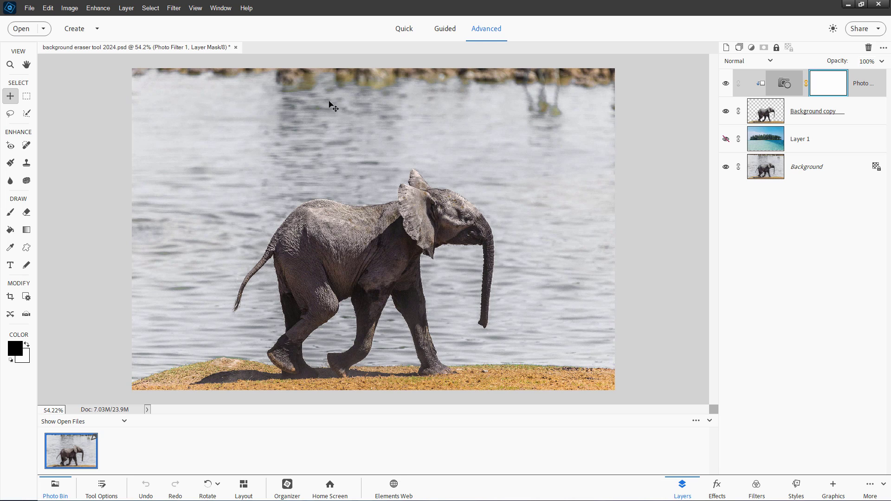
Make the island Layer 1 visible behind the cut-out elephant
left_click(725, 140)
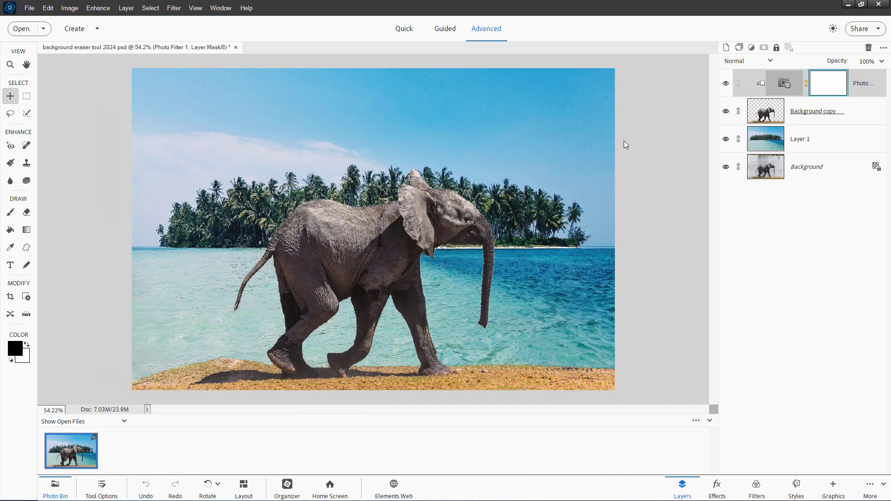
Close the composite 'background eraser tool 2024.psd'
left_click(236, 47)
Discard the composite's changes and reopen elephant-5015980_1920.jpg from recently edited files
left_click(446, 194)
left_click(29, 8)
mouse_move(60, 48)
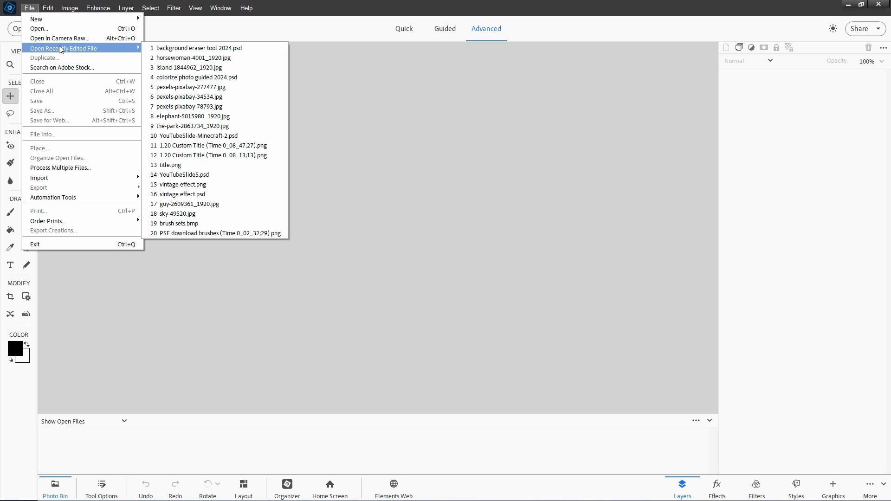
left_click(220, 119)
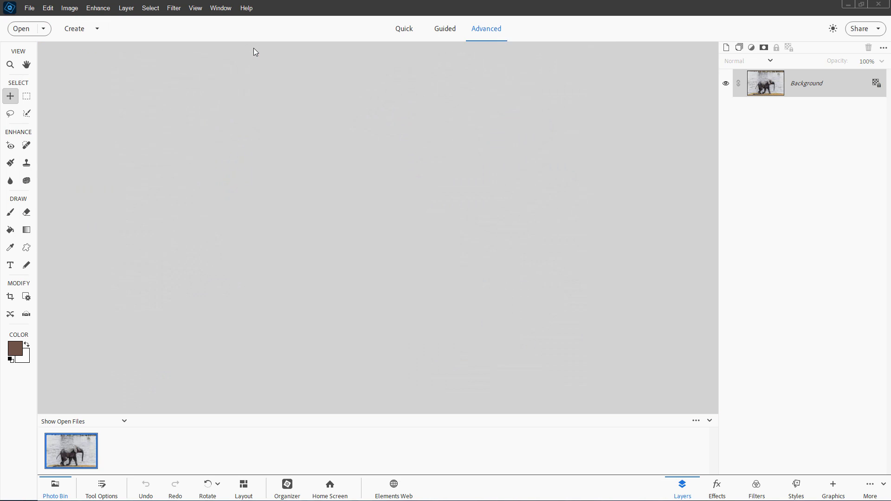
Open island-1844962_1920.jpg from recent files, then return to the elephant photo
left_click(29, 8)
mouse_move(60, 48)
left_click(176, 87)
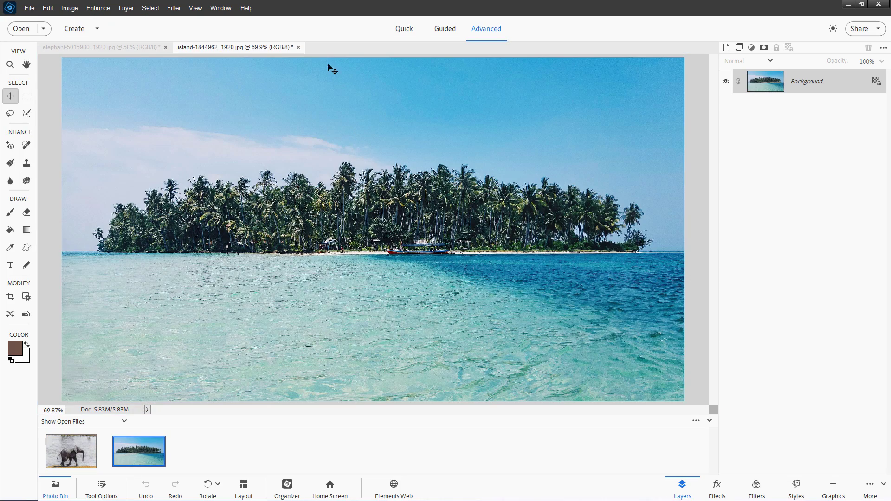
left_click(136, 47)
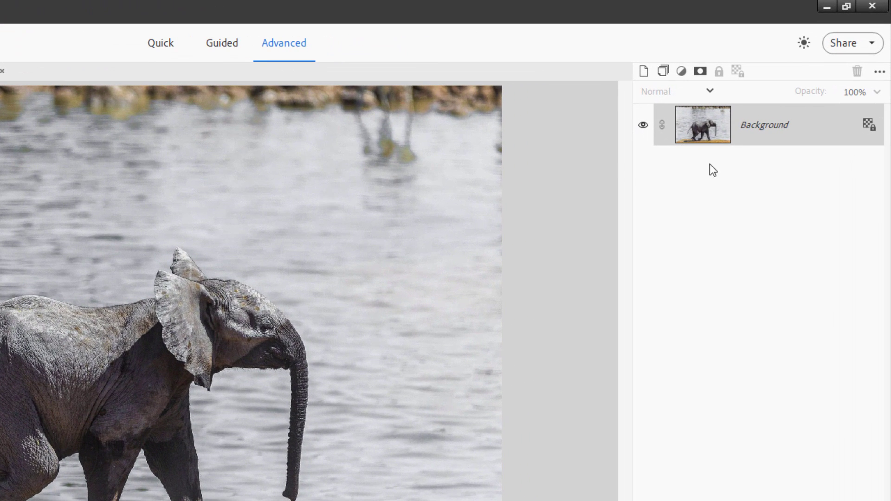
Duplicate the elephant photo's Background layer as 'Background copy'
right_click(764, 126)
left_click(788, 160)
left_click(366, 227)
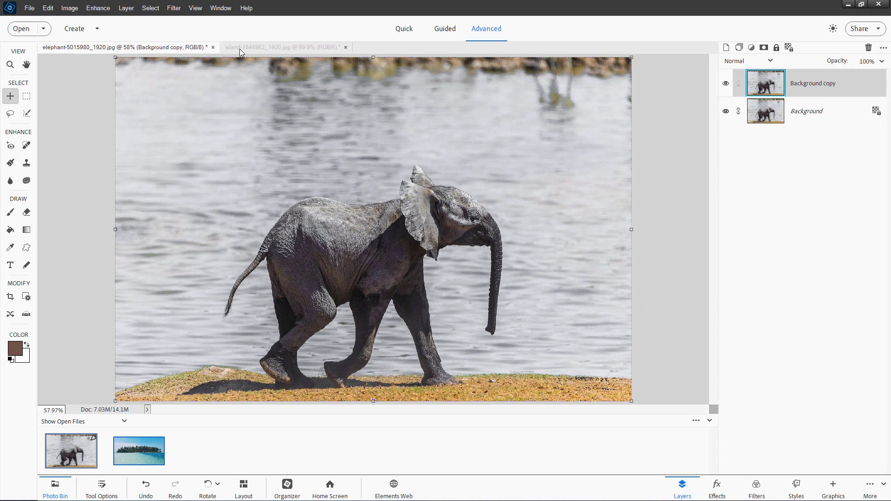
left_click(77, 61)
left_click(187, 47)
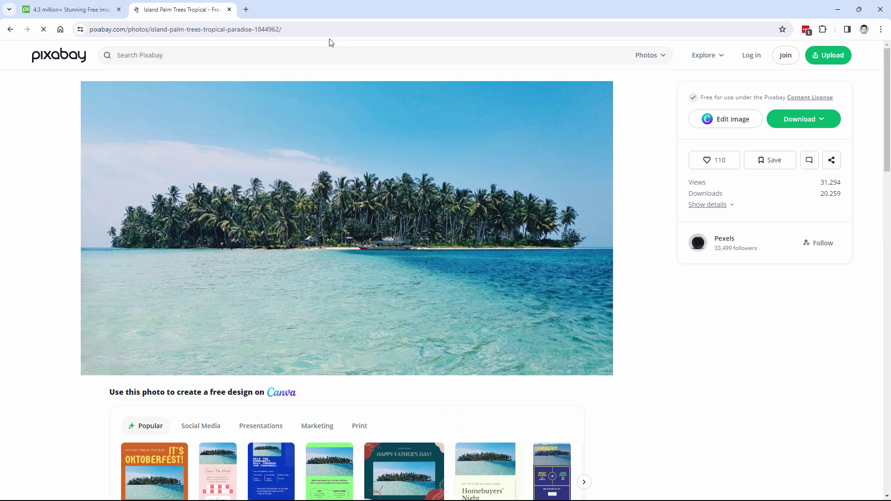
Download the island palm-trees photo from Pixabay at 1920×1062
left_click(317, 30)
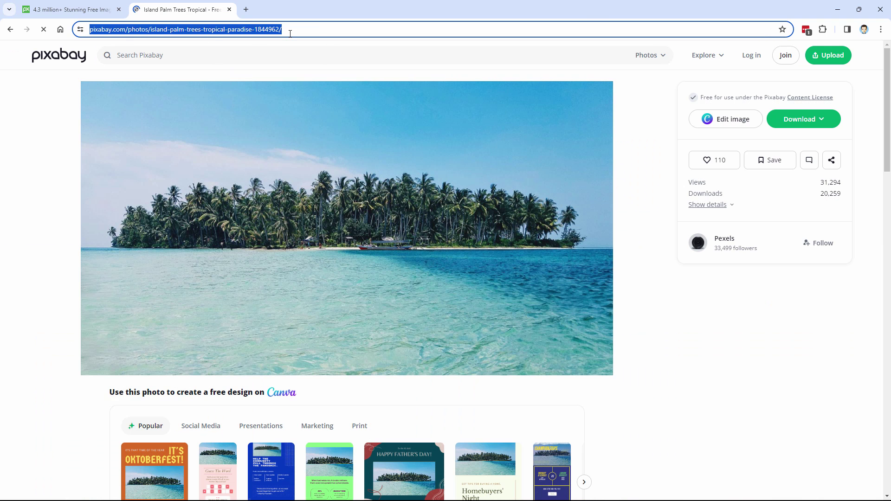
left_click(785, 120)
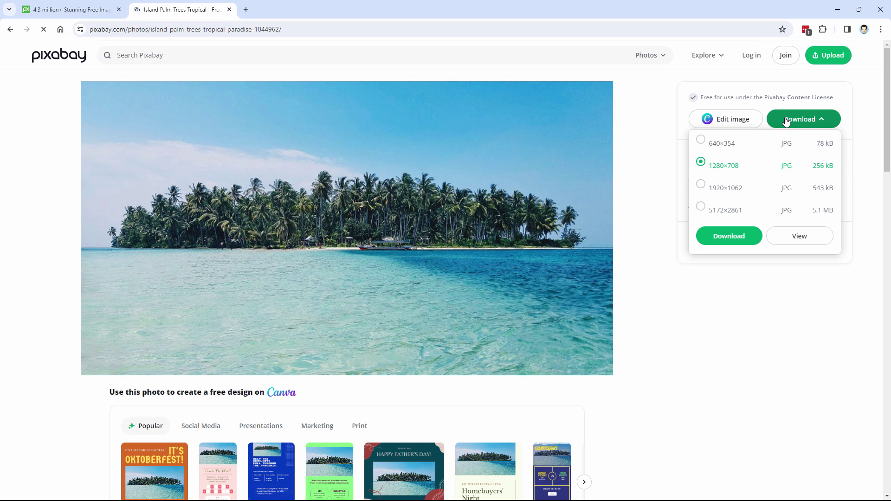
left_click(701, 186)
left_click(729, 236)
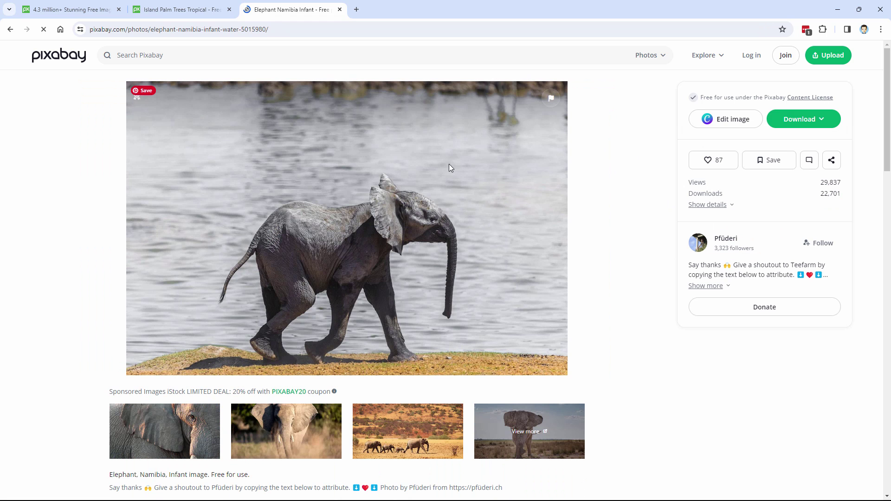
Select the 1920×1279 download size on the baby elephant's Pixabay page
left_click(293, 30)
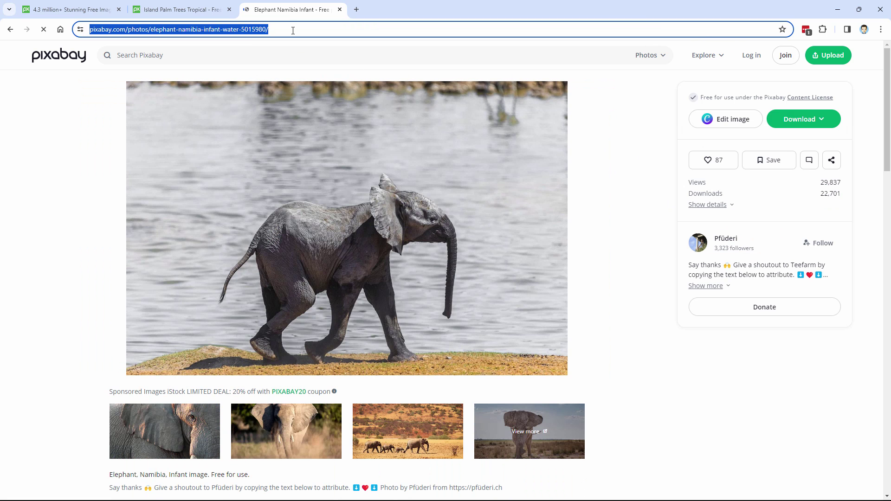
left_click(787, 121)
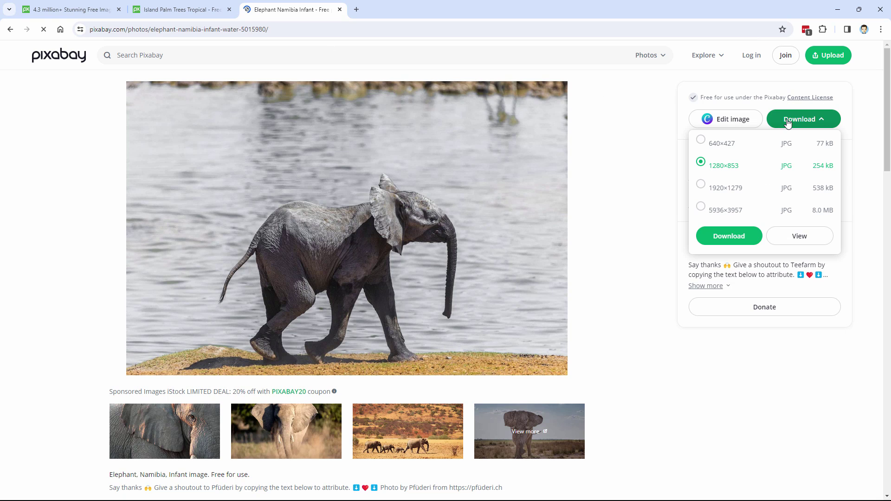
left_click(702, 186)
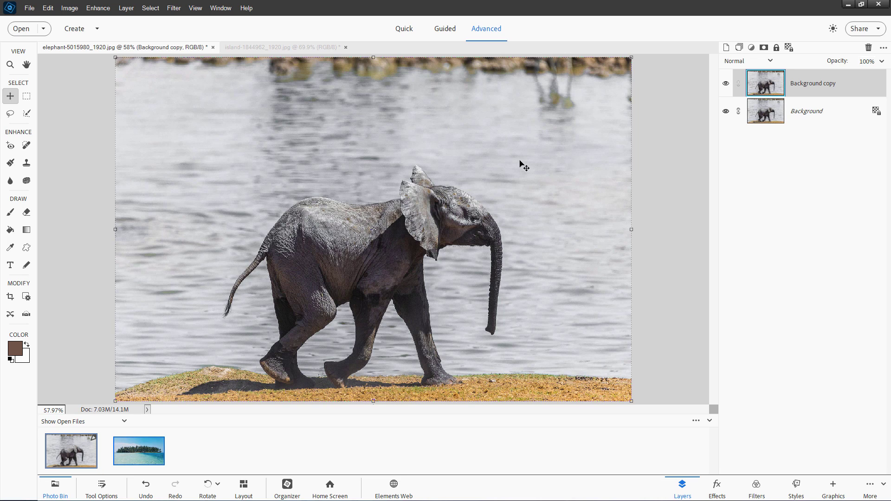
Hide the Background layer and set up the Background Eraser at 25 px, 15% tolerance, Contiguous
left_click(727, 113)
left_click(27, 213)
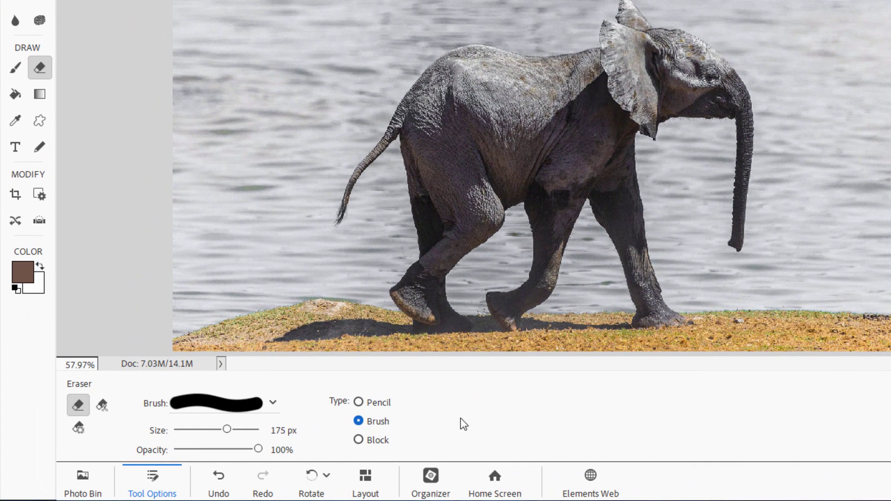
left_click(104, 404)
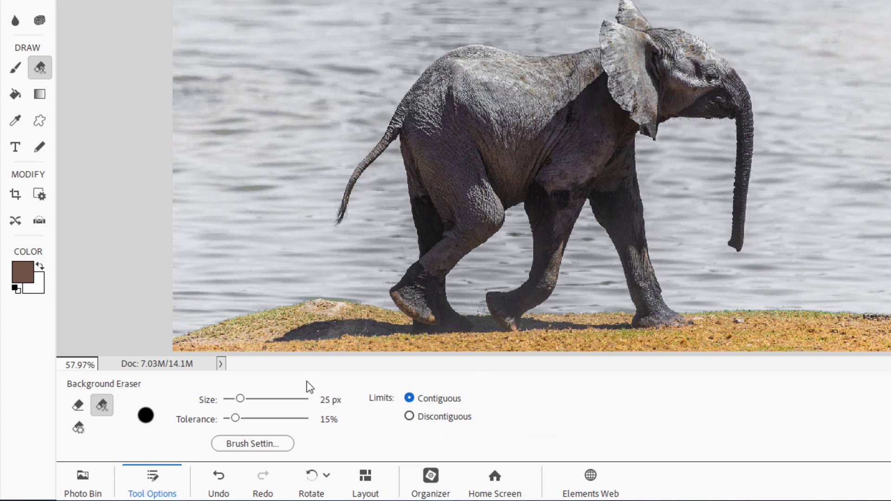
left_click(276, 444)
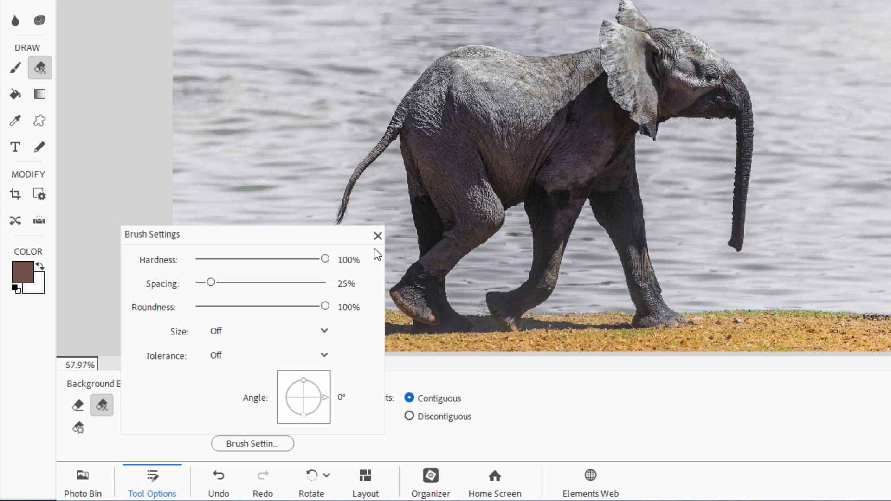
left_click(378, 237)
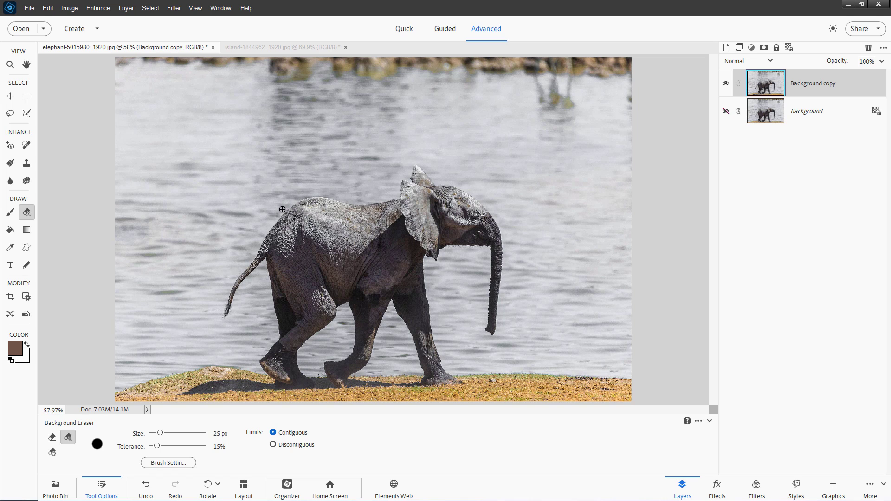
Zoom to 242% on the elephant's back and review General preferences with Zoom with Scroll Wheel on
scroll(282, 209, "up", 5)
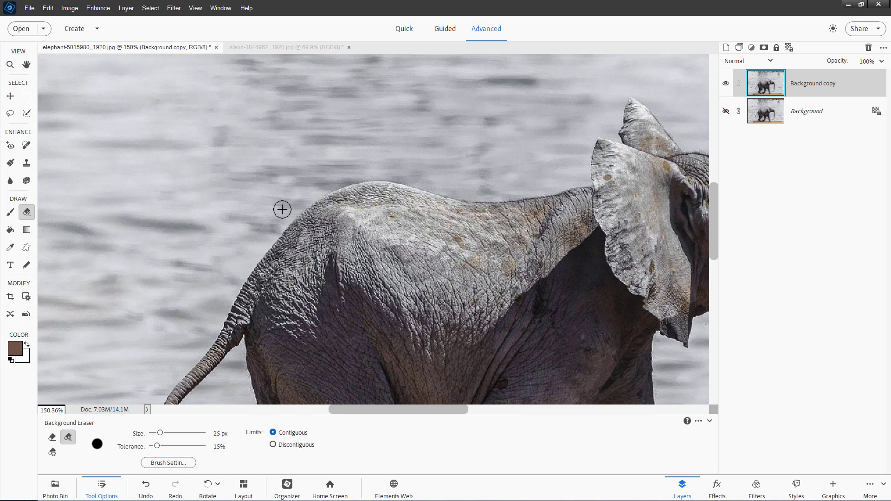
scroll(283, 209, "up", 3)
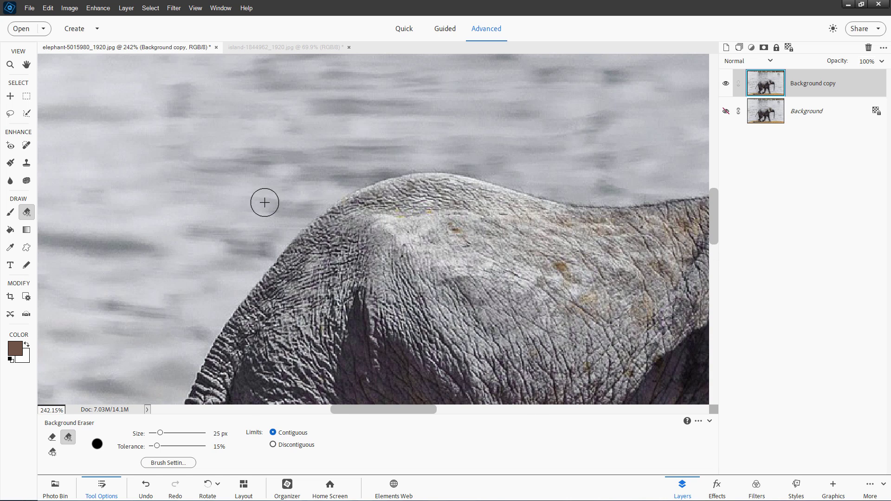
left_click(48, 8)
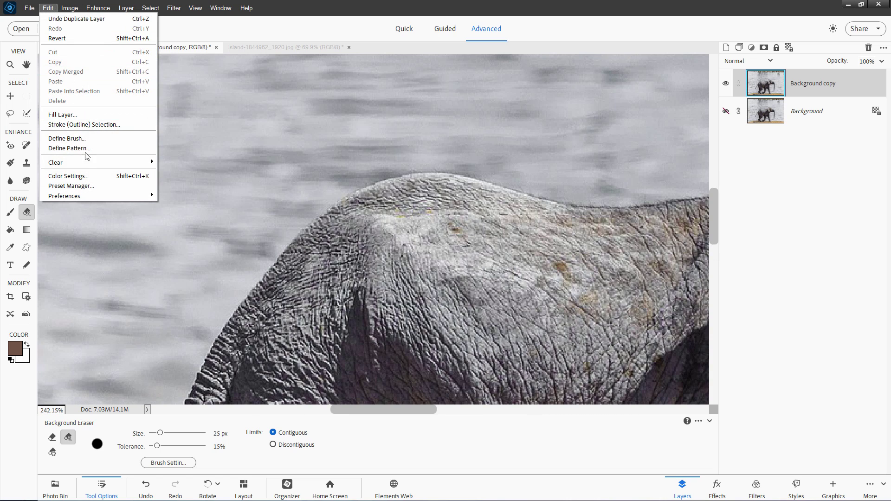
mouse_move(107, 195)
left_click(196, 197)
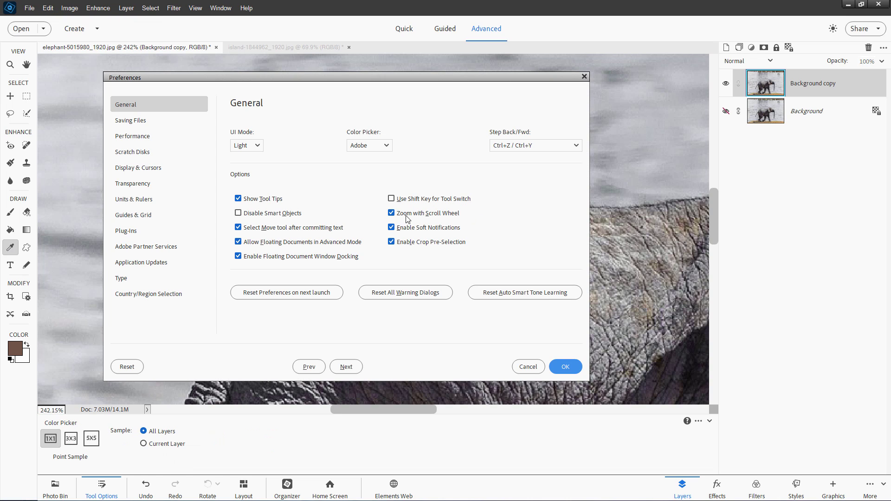
left_click(527, 366)
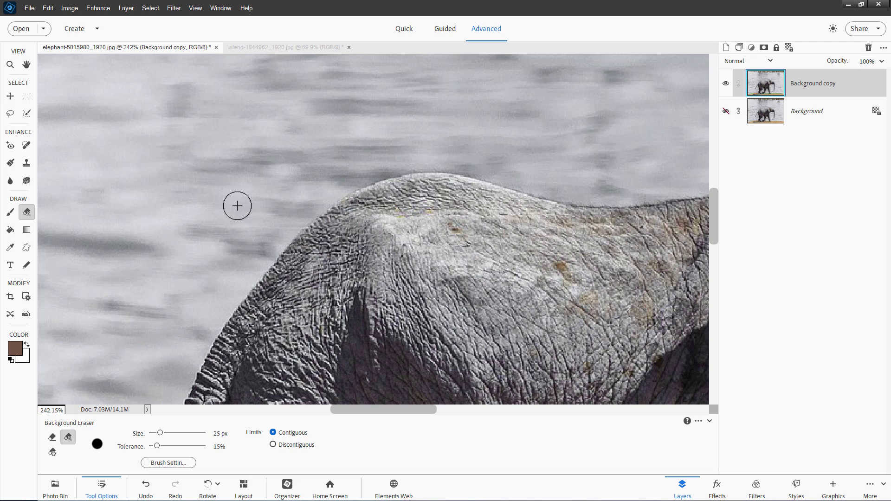
Erase water along the elephant's back, undo a stray stroke, and set eraser size to 25 px
left_click_drag(162, 435, 173, 434)
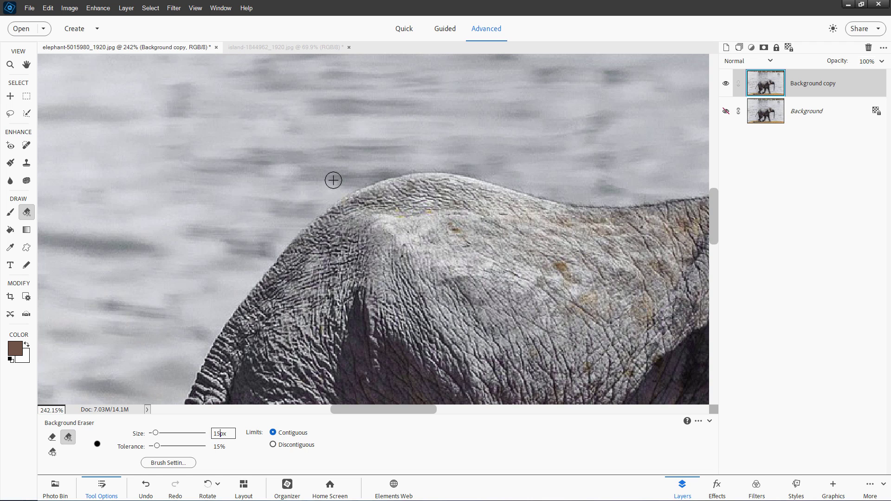
mouse_move(342, 177)
left_mouse_down()
mouse_move(269, 206)
mouse_move(333, 178)
mouse_move(283, 208)
mouse_move(346, 203)
mouse_move(303, 223)
left_mouse_up()
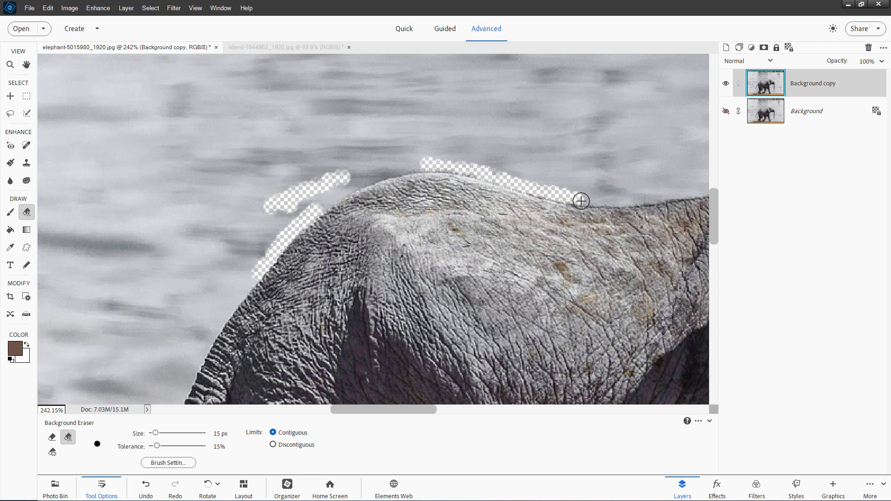
mouse_move(462, 227)
left_mouse_down()
mouse_move(499, 227)
mouse_move(536, 243)
mouse_move(484, 241)
left_mouse_up()
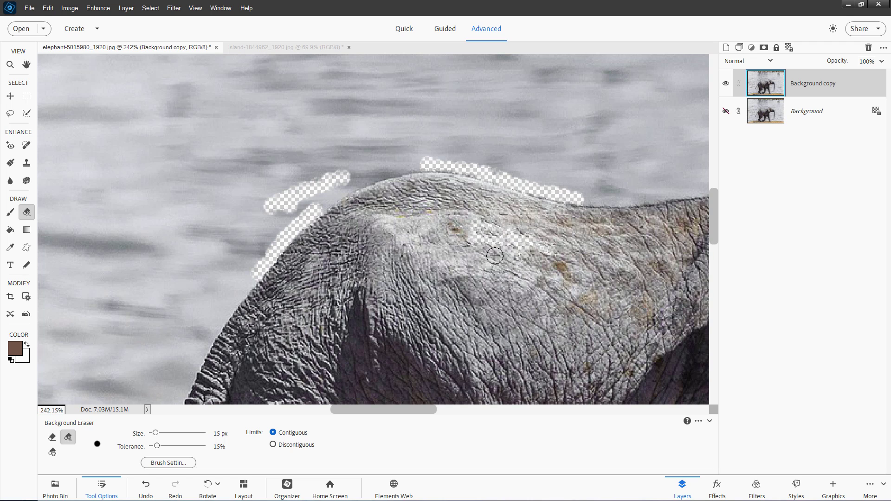
key("ctrl+z")
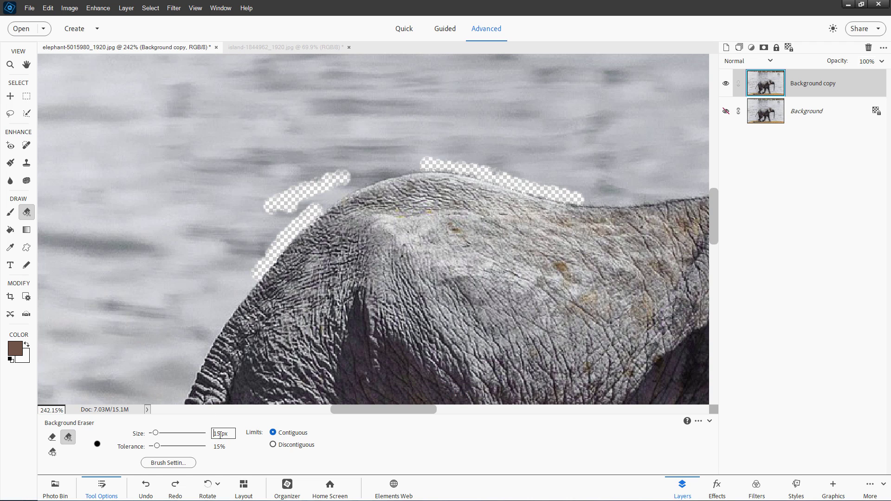
type("25")
Erase the remaining grey backdrop along the back's edge and pan over to the tail
left_click_drag(583, 195, 669, 193)
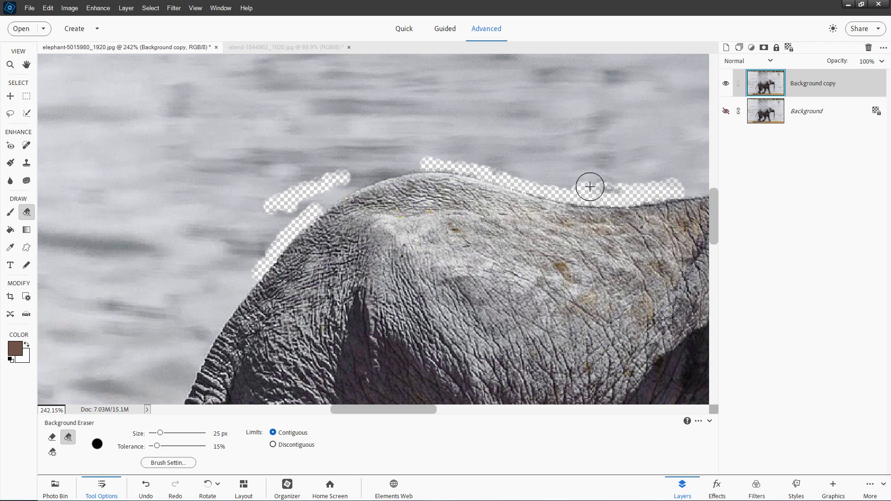
mouse_move(419, 163)
left_mouse_down()
mouse_move(386, 165)
mouse_move(310, 207)
mouse_move(324, 204)
left_mouse_up()
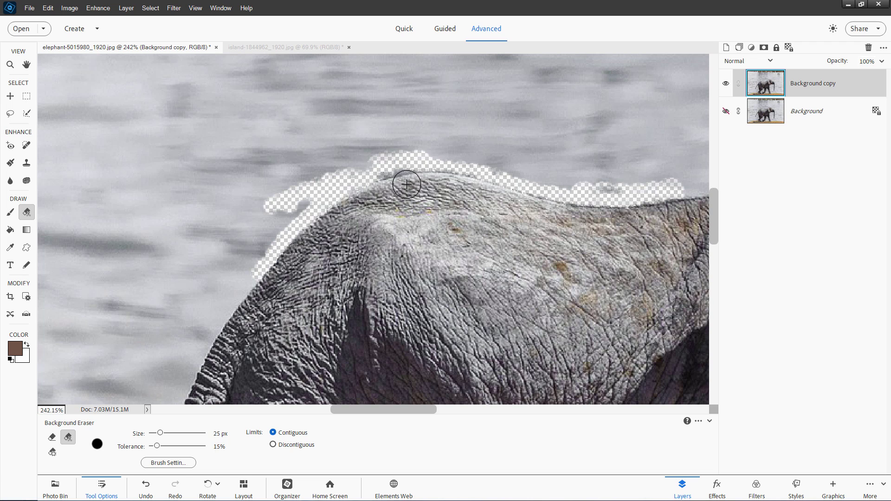
mouse_move(400, 163)
left_mouse_down()
mouse_move(370, 163)
mouse_move(442, 159)
mouse_move(393, 156)
mouse_move(337, 206)
left_mouse_up()
key("space")
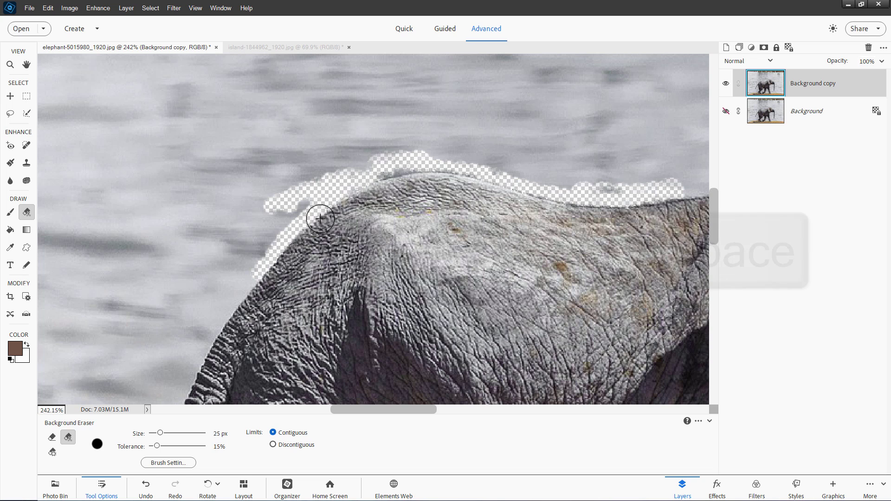
mouse_move(313, 238)
left_mouse_down()
mouse_move(330, 116)
mouse_move(355, 109)
mouse_move(354, 98)
mouse_move(309, 158)
mouse_move(272, 238)
mouse_move(218, 277)
mouse_move(230, 273)
mouse_move(297, 125)
mouse_move(322, 112)
mouse_move(269, 188)
mouse_move(232, 265)
mouse_move(229, 325)
mouse_move(243, 345)
mouse_move(277, 290)
mouse_move(285, 238)
mouse_move(392, 112)
mouse_move(368, 169)
mouse_move(397, 129)
mouse_move(424, 260)
left_mouse_up()
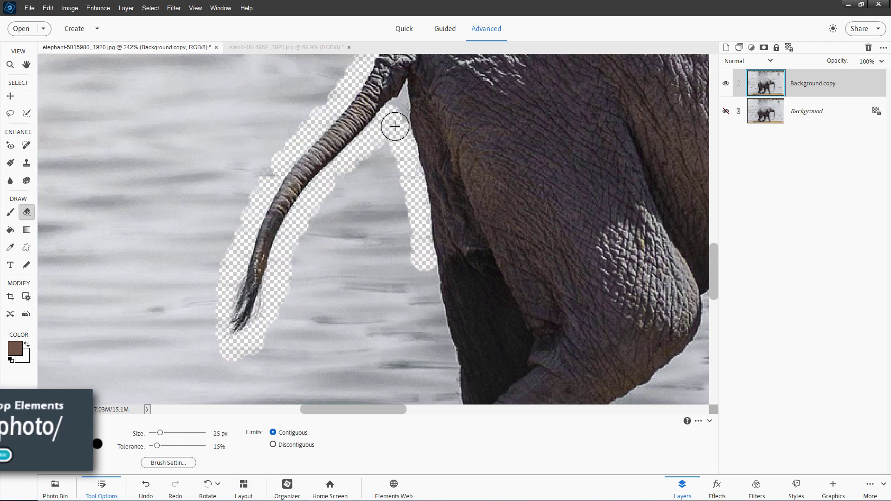
Return the eraser to 25 px and erase water along the hind leg beside the tail
key("bracketleft")
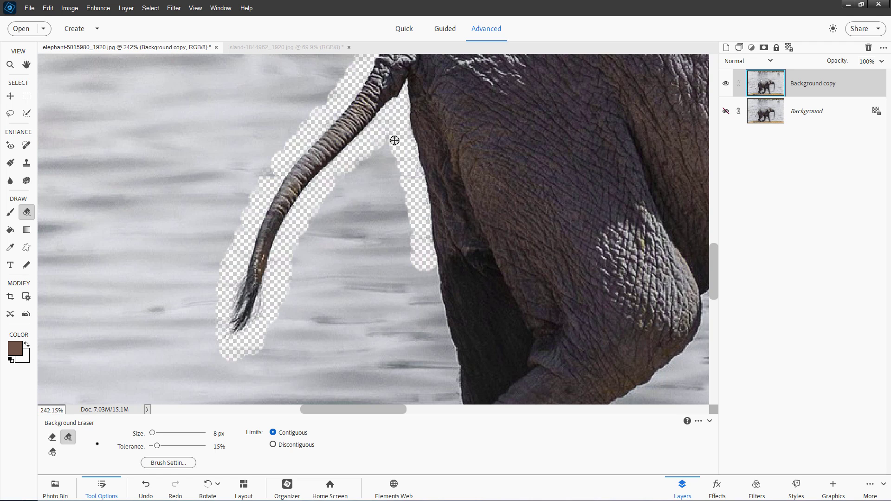
key("bracketright")
key("bracketright")
key("bracketright")
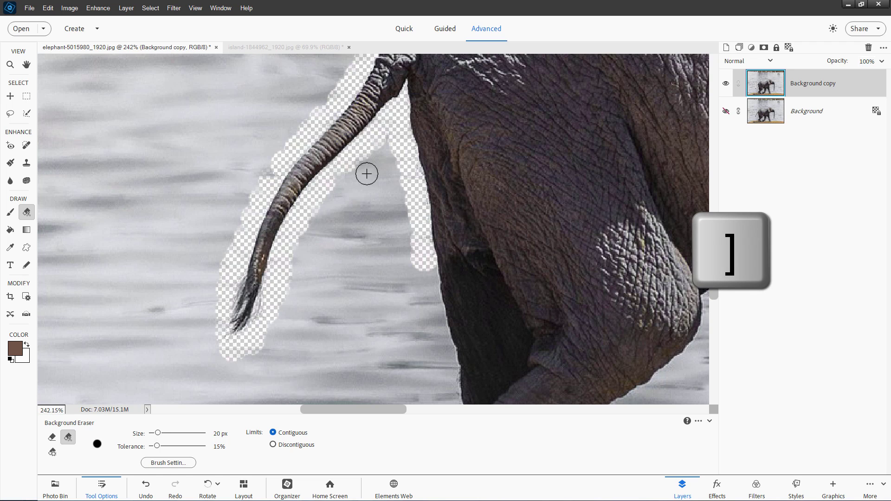
key("bracketright")
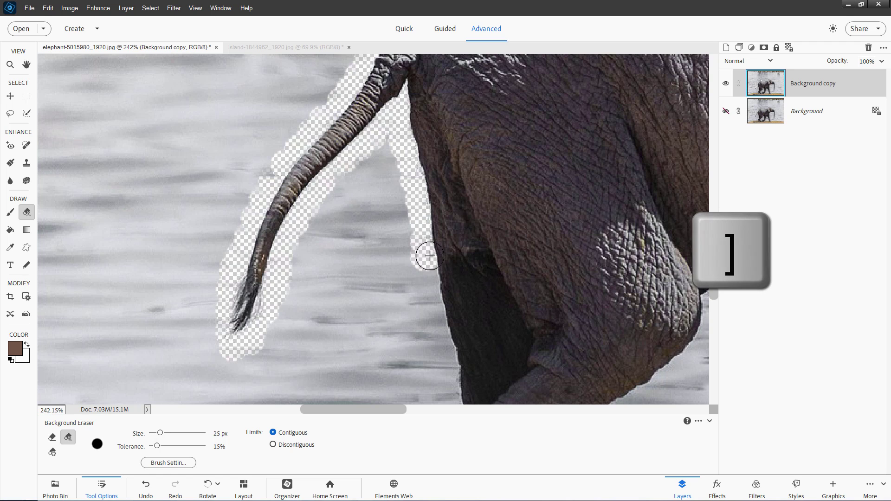
mouse_move(422, 235)
left_mouse_down()
mouse_move(442, 338)
mouse_move(421, 329)
mouse_move(379, 199)
mouse_move(321, 115)
mouse_move(343, 136)
mouse_move(347, 198)
mouse_move(309, 237)
left_mouse_up()
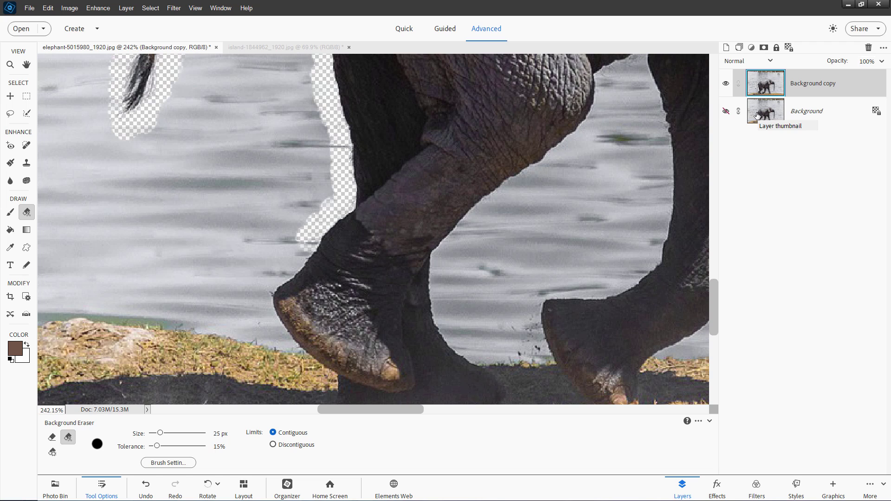
Check the cutout against the Background layer, then erase water down the leg to the foot
left_click(726, 111)
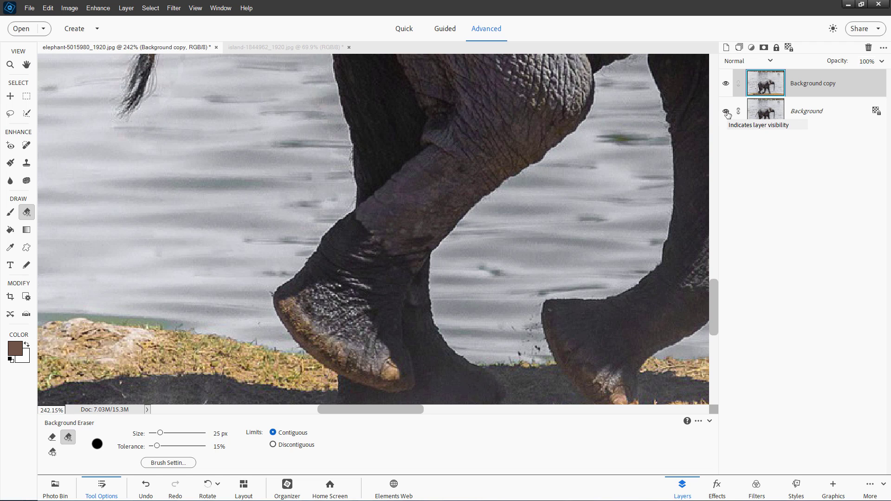
left_click(726, 111)
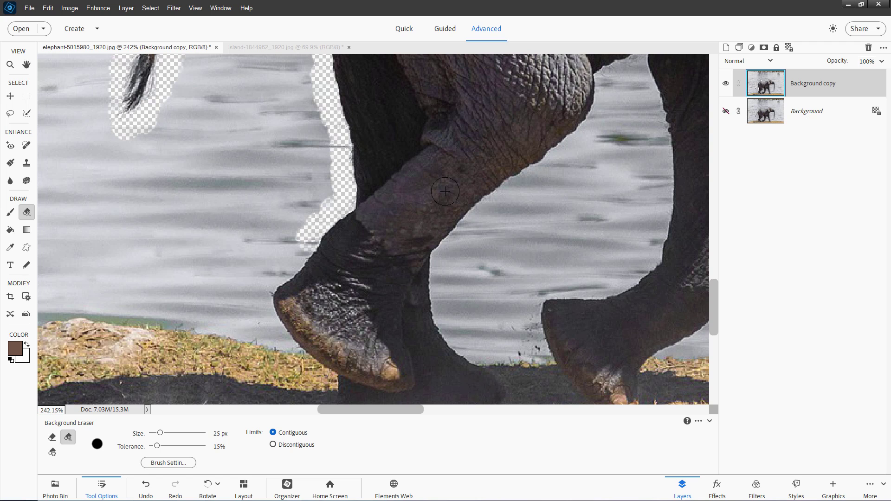
mouse_move(351, 174)
left_mouse_down()
mouse_move(289, 270)
mouse_move(264, 289)
mouse_move(263, 320)
mouse_move(282, 342)
mouse_move(176, 317)
mouse_move(124, 314)
left_mouse_up()
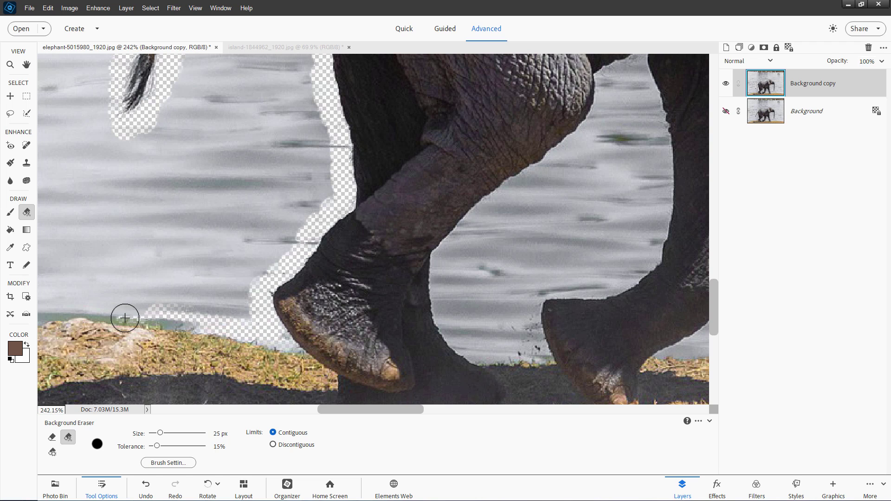
left_click_drag(288, 344, 265, 334)
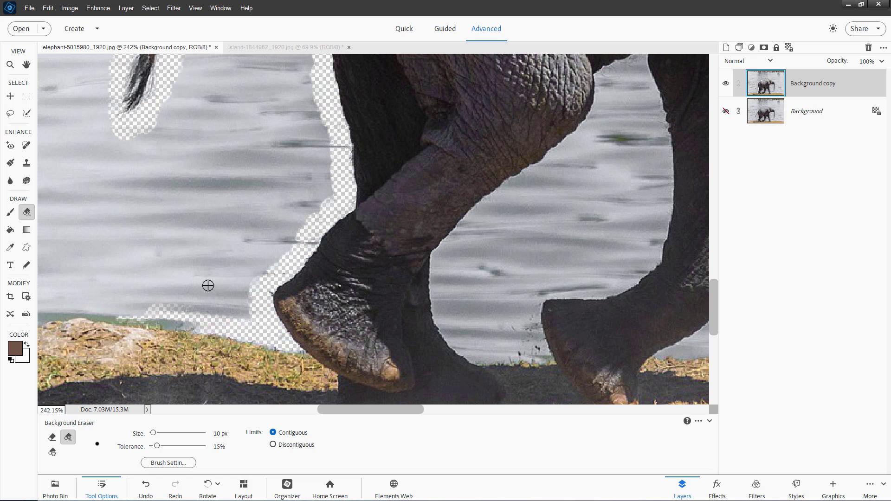
key("space")
mouse_move(159, 302)
left_mouse_down()
mouse_move(349, 245)
mouse_move(452, 234)
mouse_move(470, 250)
mouse_move(363, 251)
mouse_move(244, 279)
left_mouse_up()
Erase water along the grass edge and up the leg edge, undoing one stray stroke
mouse_move(417, 254)
left_mouse_down()
mouse_move(248, 268)
mouse_move(105, 322)
mouse_move(126, 304)
mouse_move(178, 292)
mouse_move(302, 183)
left_mouse_up()
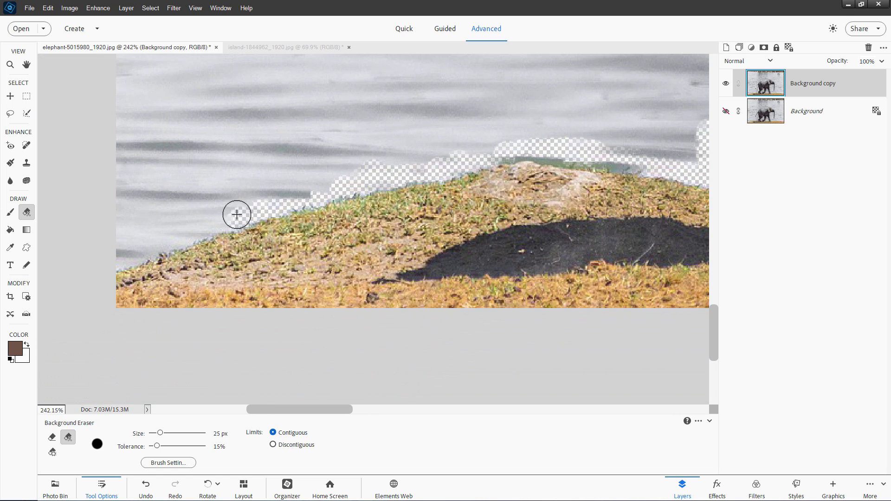
mouse_move(187, 237)
left_mouse_down()
mouse_move(111, 266)
mouse_move(197, 231)
left_mouse_up()
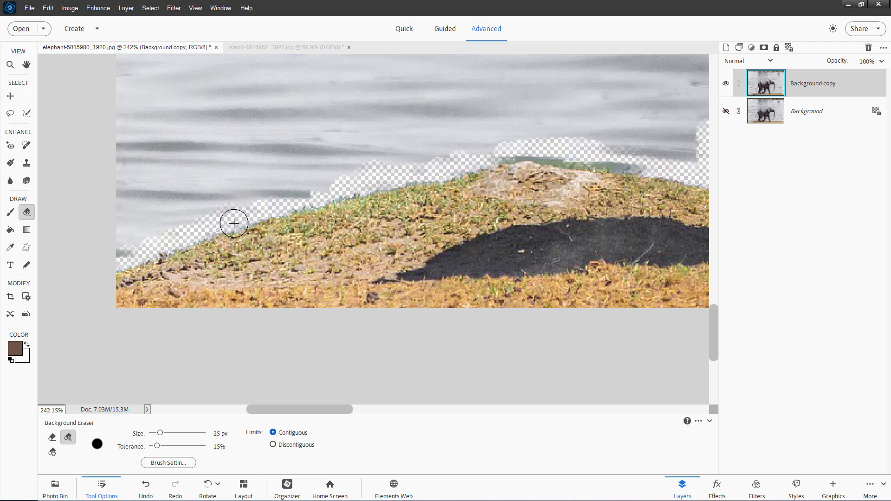
mouse_move(468, 182)
left_mouse_down()
mouse_move(146, 167)
mouse_move(304, 168)
mouse_move(132, 202)
left_mouse_up()
left_click_drag(312, 201, 272, 242)
mouse_move(267, 204)
left_mouse_down()
mouse_move(275, 151)
mouse_move(301, 126)
mouse_move(303, 93)
mouse_move(309, 109)
mouse_move(296, 95)
left_mouse_up()
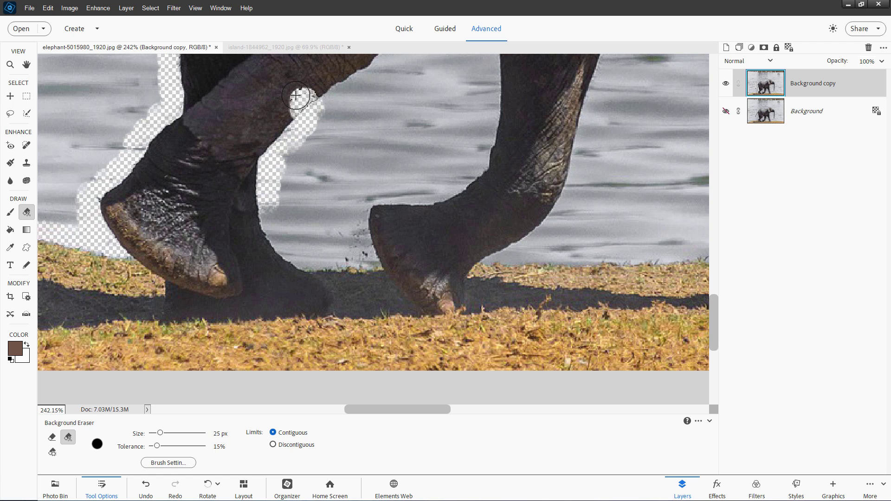
key("ctrl+z")
key("ctrl+z")
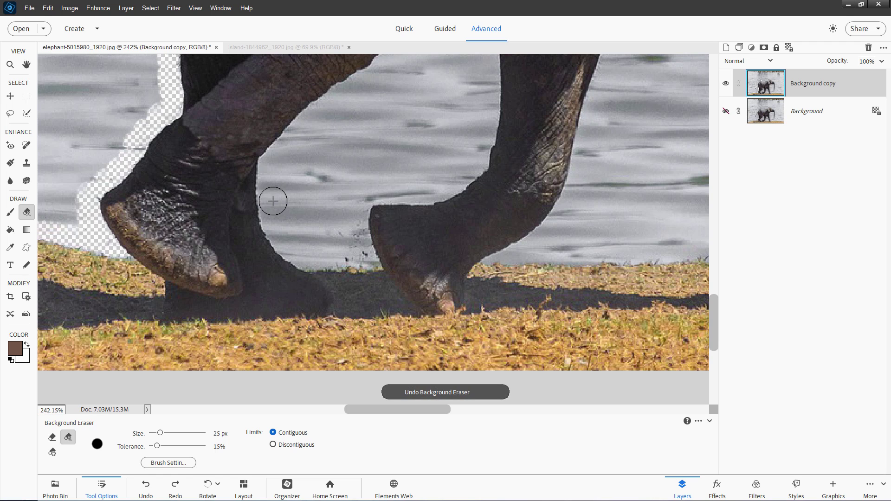
mouse_move(268, 206)
left_mouse_down()
mouse_move(270, 158)
mouse_move(327, 109)
left_mouse_up()
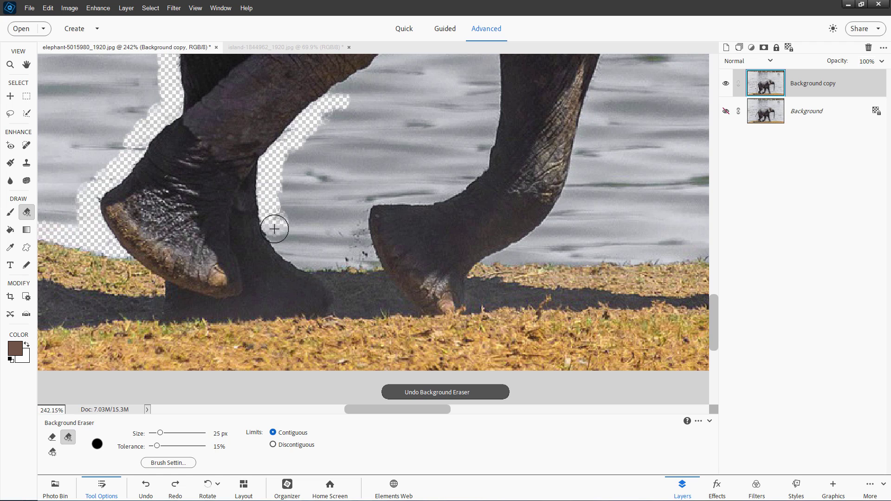
mouse_move(275, 229)
left_mouse_down()
mouse_move(313, 258)
mouse_move(364, 257)
mouse_move(360, 197)
mouse_move(445, 189)
mouse_move(460, 178)
mouse_move(473, 165)
mouse_move(494, 89)
left_mouse_up()
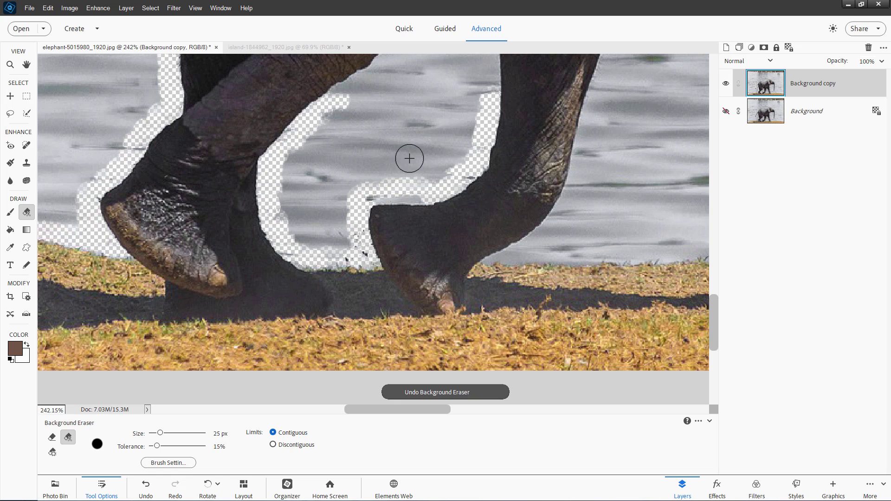
Zoom in and erase the water along the upper leg and between the two legs
scroll(394, 191, "up", 4)
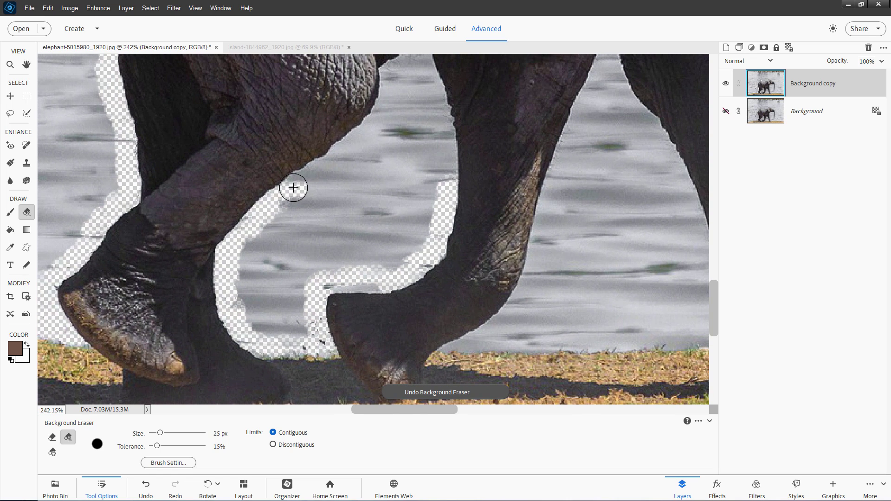
mouse_move(293, 188)
left_mouse_down()
mouse_move(371, 121)
mouse_move(393, 88)
mouse_move(340, 213)
mouse_move(317, 181)
mouse_move(353, 164)
mouse_move(368, 221)
mouse_move(358, 192)
mouse_move(339, 181)
mouse_move(335, 199)
mouse_move(373, 230)
mouse_move(372, 312)
left_mouse_up()
mouse_move(535, 161)
left_mouse_down()
mouse_move(487, 283)
mouse_move(521, 308)
mouse_move(462, 172)
mouse_move(442, 164)
mouse_move(407, 167)
mouse_move(377, 254)
left_mouse_up()
mouse_move(346, 289)
left_mouse_down()
mouse_move(305, 304)
mouse_move(549, 298)
left_mouse_up()
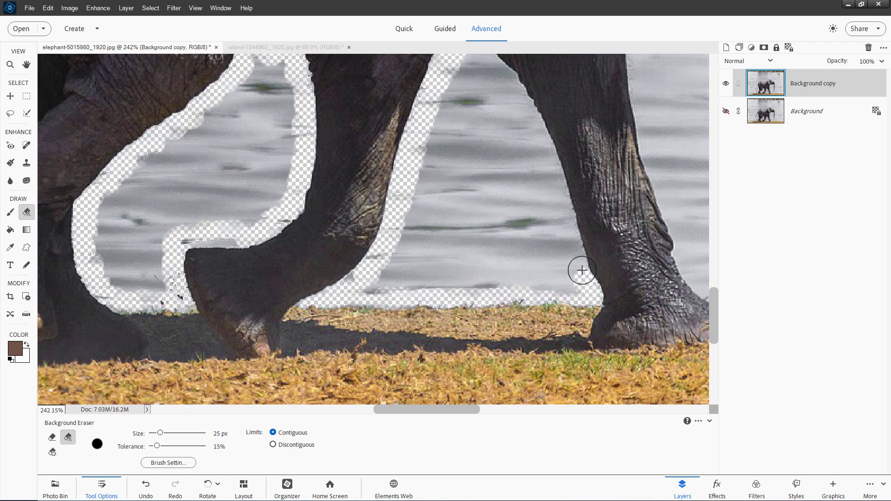
mouse_move(582, 270)
left_mouse_down()
mouse_move(531, 113)
mouse_move(514, 110)
mouse_move(499, 185)
mouse_move(522, 191)
mouse_move(472, 118)
left_mouse_up()
Erase water down the leg's right edge and along the grass line by the shore
scroll(478, 161, "down", 5)
scroll(478, 161, "right", 5)
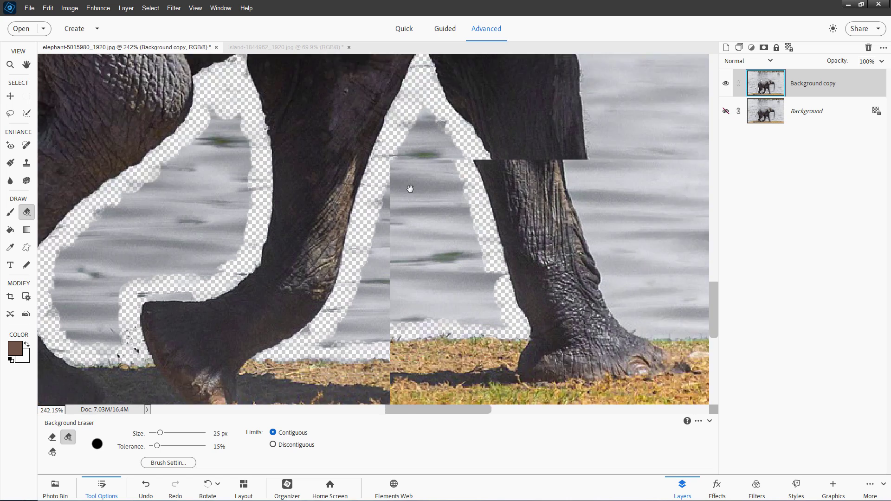
mouse_move(453, 155)
left_mouse_down()
mouse_move(468, 207)
mouse_move(496, 243)
mouse_move(627, 239)
mouse_move(609, 218)
mouse_move(386, 201)
mouse_move(410, 227)
mouse_move(598, 216)
left_mouse_up()
left_click_drag(534, 204, 202, 189)
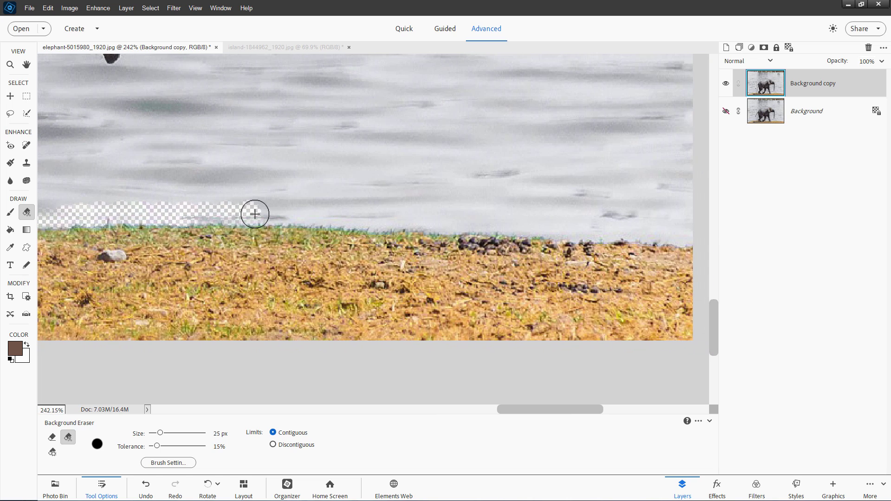
mouse_move(255, 213)
left_mouse_down()
mouse_move(566, 227)
mouse_move(465, 211)
mouse_move(449, 232)
mouse_move(425, 228)
mouse_move(551, 238)
left_mouse_up()
Bring the front leg into view and erase the water strip along its edges
left_click_drag(195, 173, 503, 244)
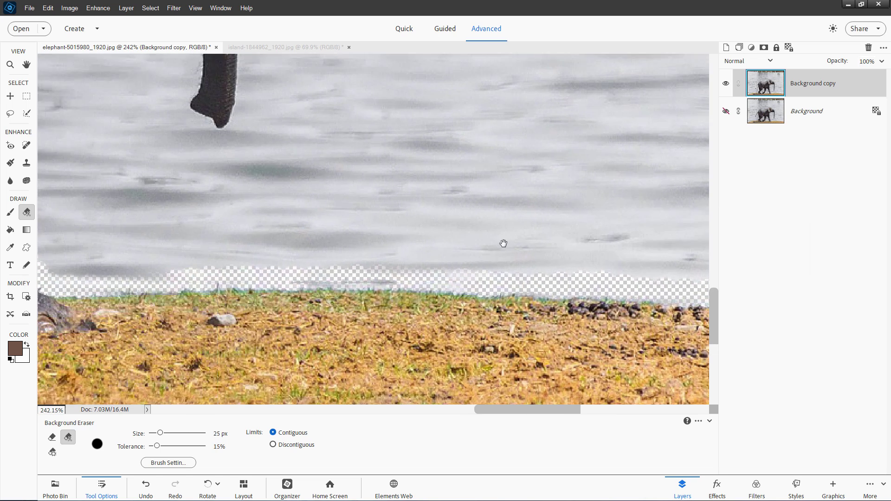
mouse_move(126, 141)
left_mouse_down()
mouse_move(366, 165)
mouse_move(363, 228)
left_mouse_up()
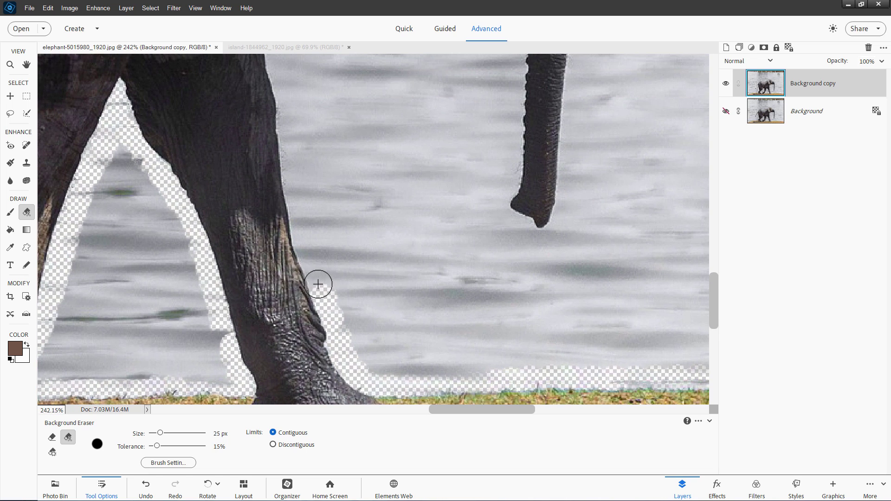
left_click_drag(318, 284, 291, 178)
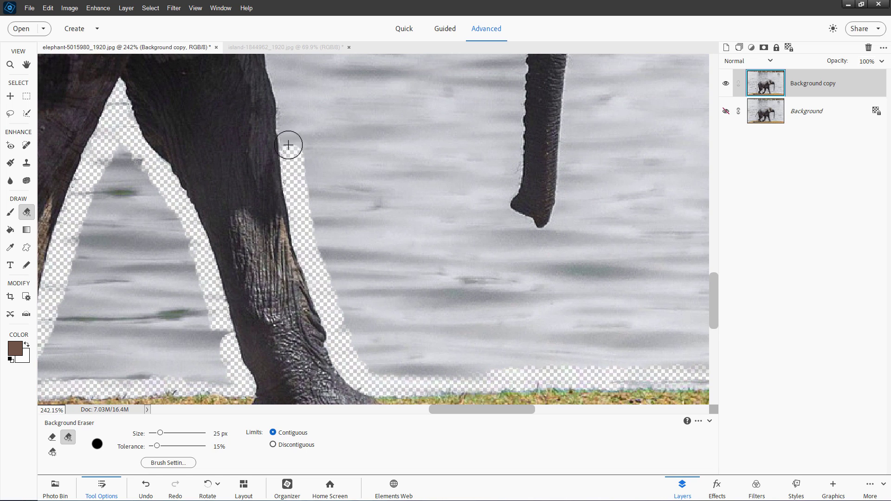
mouse_move(288, 145)
left_mouse_down()
mouse_move(285, 114)
mouse_move(305, 113)
mouse_move(316, 228)
mouse_move(297, 220)
mouse_move(279, 123)
left_mouse_up()
left_click_drag(322, 155, 361, 298)
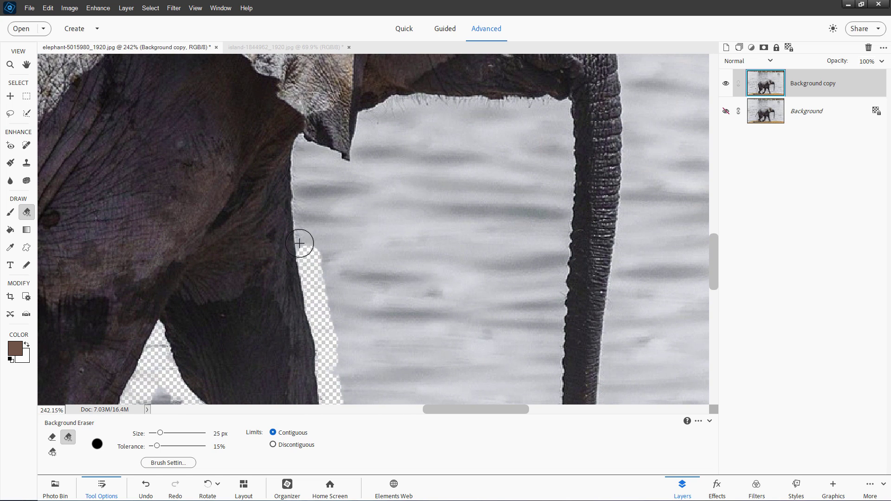
mouse_move(305, 246)
left_mouse_down()
mouse_move(300, 145)
mouse_move(358, 178)
mouse_move(366, 124)
mouse_move(409, 106)
mouse_move(563, 109)
mouse_move(565, 185)
left_mouse_up()
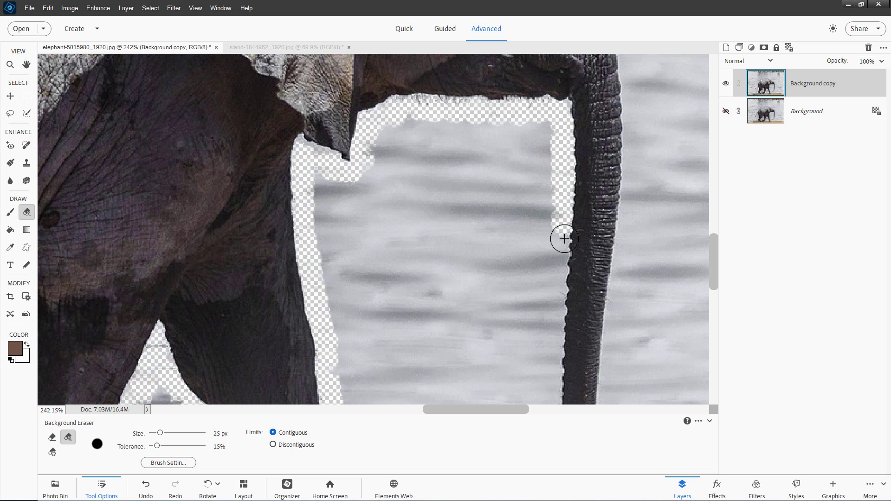
Erase the water along the trunk's left edge and around its tip
left_click_drag(478, 328, 356, 154)
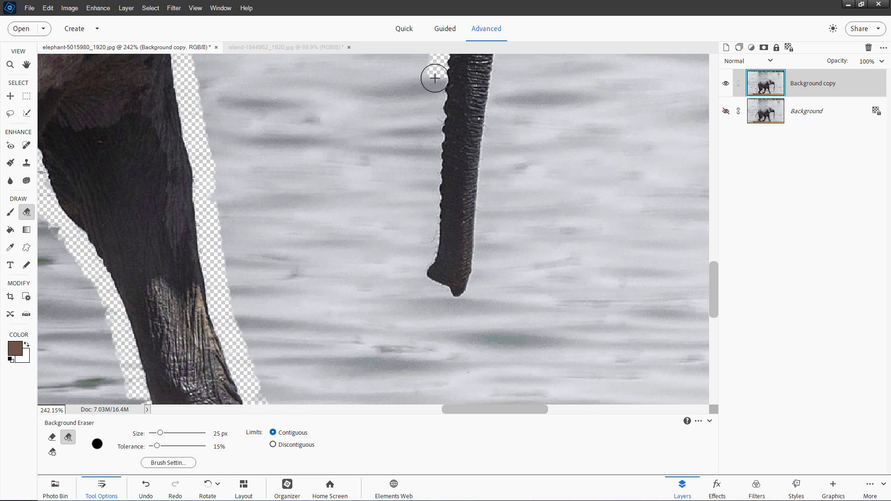
left_click_drag(434, 78, 441, 109)
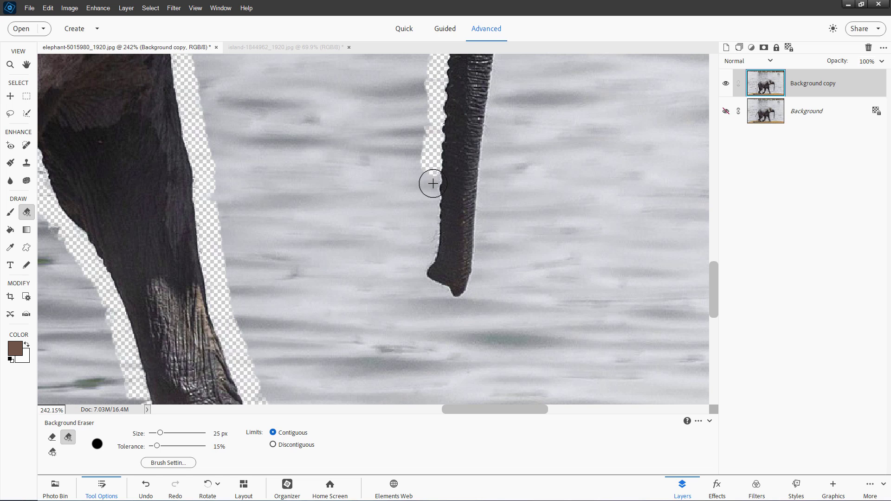
mouse_move(429, 247)
left_mouse_down()
mouse_move(423, 285)
mouse_move(462, 304)
mouse_move(482, 279)
mouse_move(497, 103)
mouse_move(492, 178)
mouse_move(461, 264)
mouse_move(443, 257)
mouse_move(452, 114)
mouse_move(473, 149)
mouse_move(461, 264)
left_mouse_up()
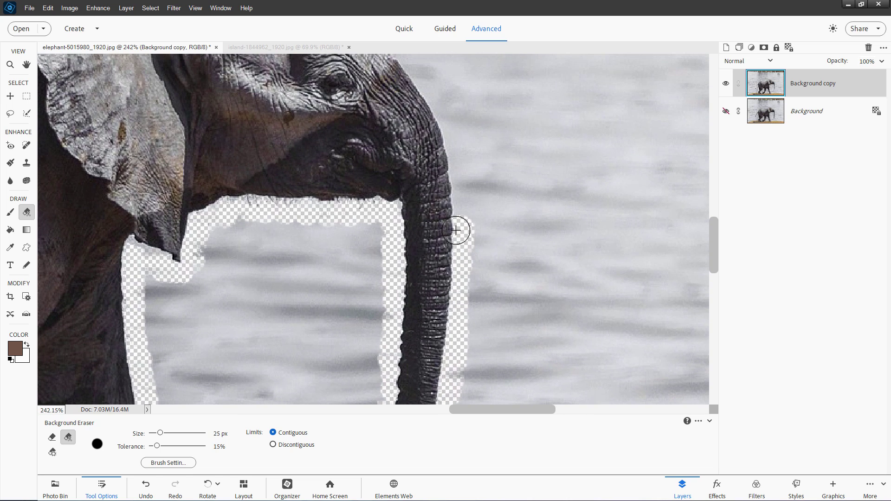
Erase the water beside the trunk, along the forehead, around the ear's edges and down the back
left_click_drag(459, 209, 458, 172)
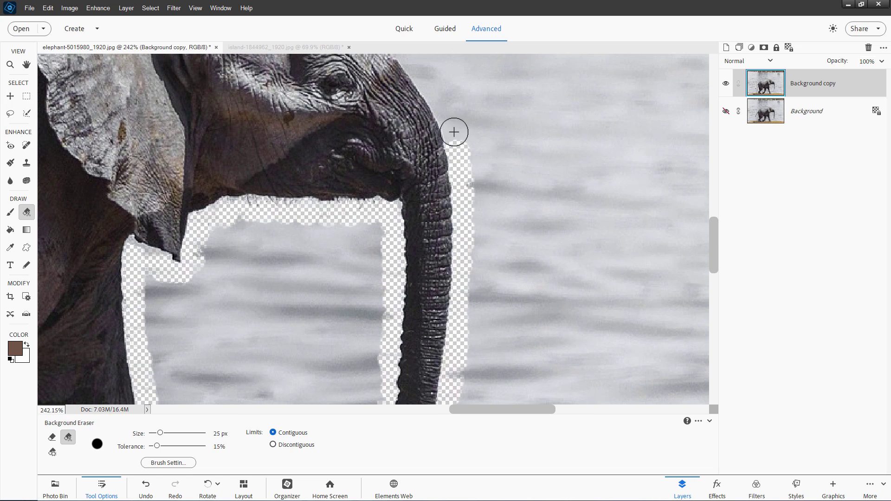
mouse_move(453, 132)
left_mouse_down()
mouse_move(446, 113)
mouse_move(443, 167)
mouse_move(515, 193)
mouse_move(539, 221)
mouse_move(497, 151)
mouse_move(405, 83)
left_mouse_up()
mouse_move(405, 82)
left_mouse_down()
mouse_move(535, 146)
mouse_move(551, 180)
mouse_move(455, 142)
left_mouse_up()
mouse_move(396, 132)
left_mouse_down()
mouse_move(355, 84)
mouse_move(317, 58)
mouse_move(475, 129)
left_mouse_up()
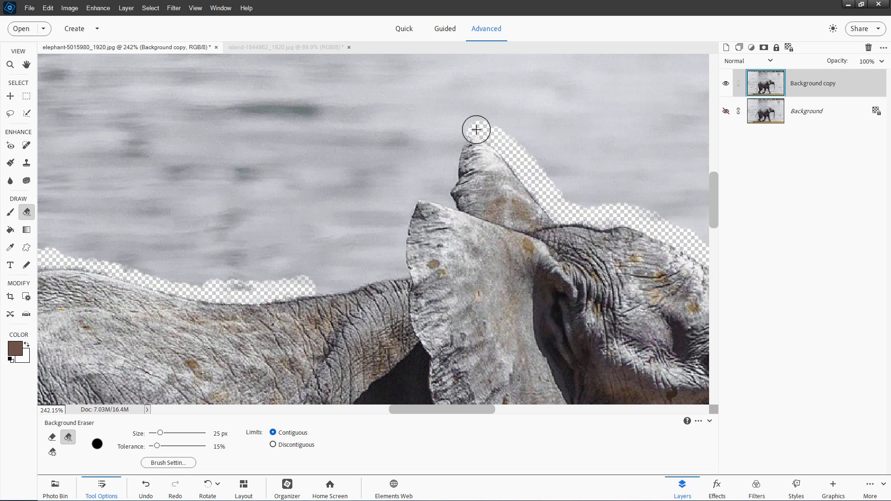
mouse_move(449, 176)
left_mouse_down()
mouse_move(445, 202)
mouse_move(416, 191)
mouse_move(400, 224)
left_mouse_up()
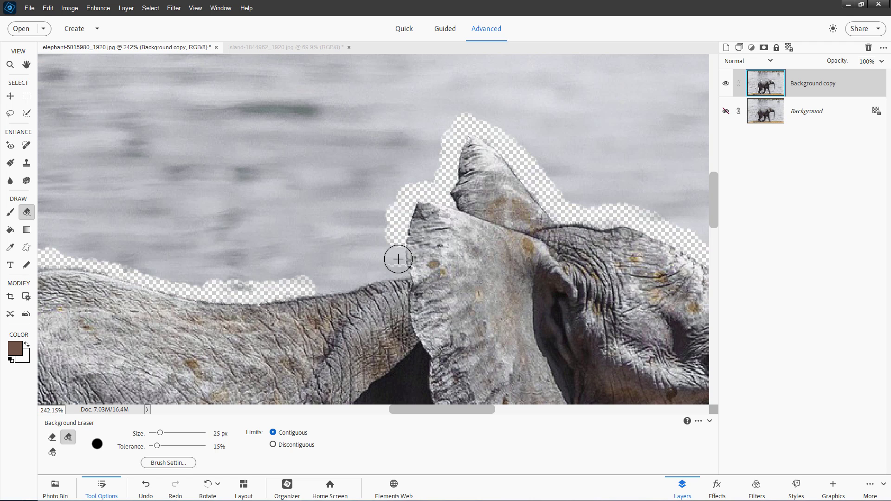
mouse_move(398, 259)
left_mouse_down()
mouse_move(359, 273)
mouse_move(330, 286)
left_mouse_up()
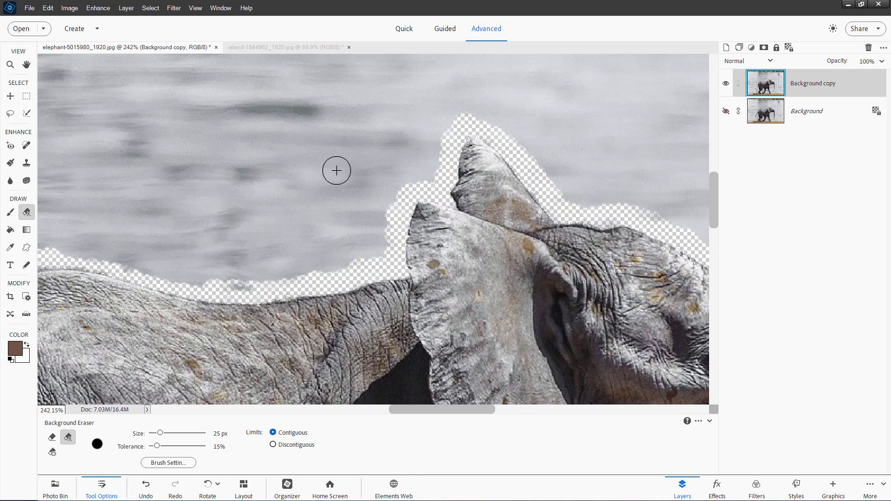
scroll(336, 170, "down", 10)
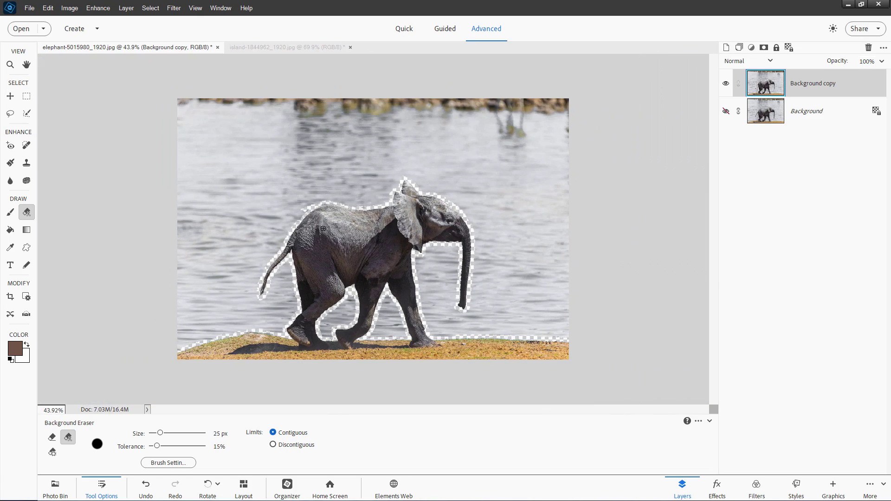
Reset the default colours and switch to the plain Eraser sized to 70 px
scroll(323, 228, "up", 8)
key("d")
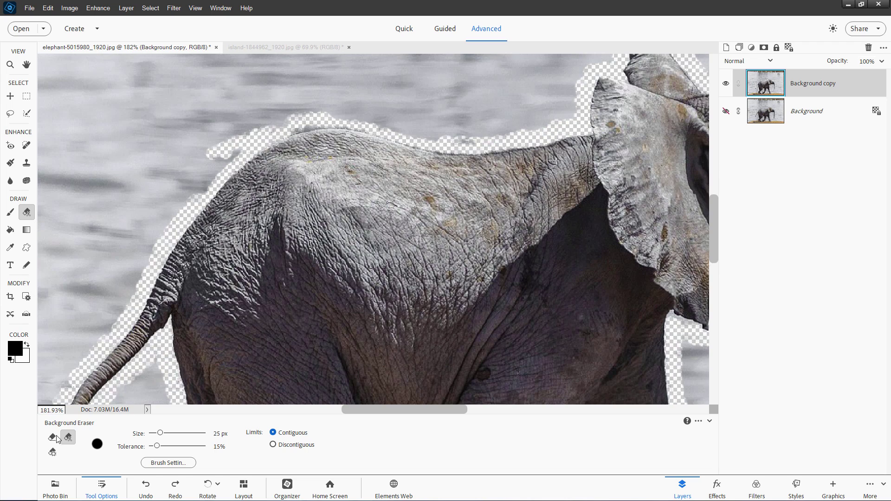
left_click(52, 437)
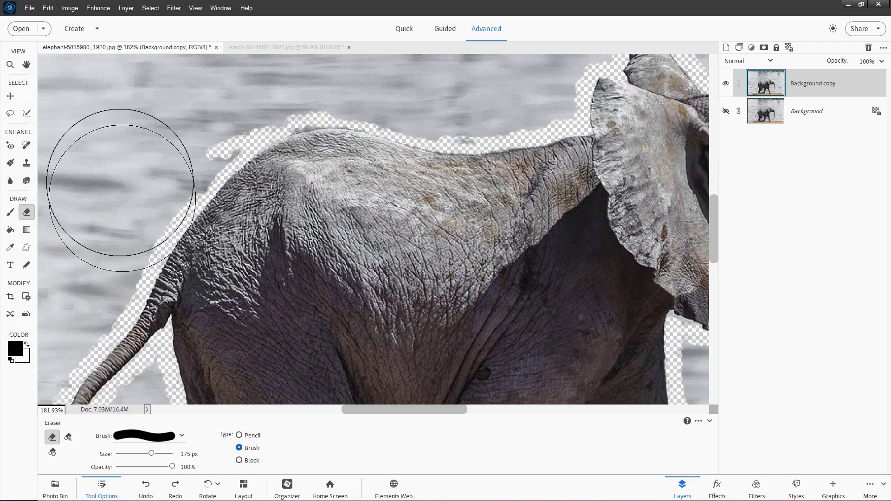
key("bracketleft")
key("bracketleft")
key("bracketleft")
key("bracketleft")
key("bracketleft")
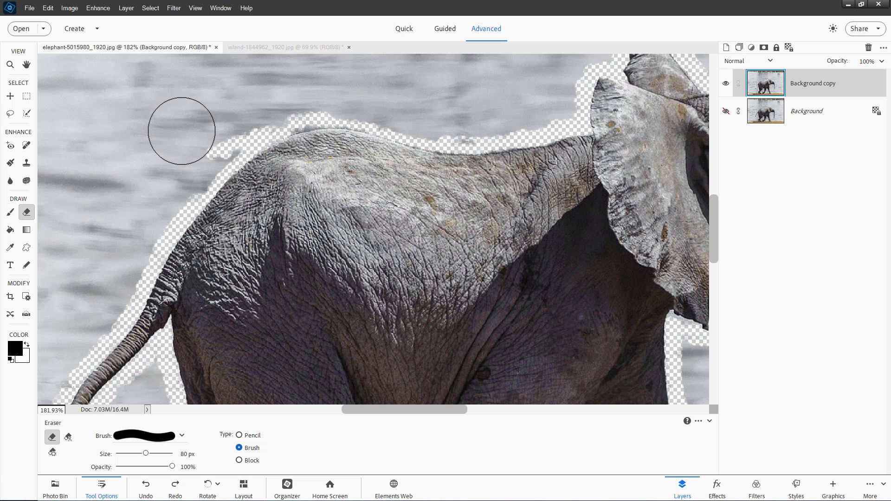
key("bracketleft")
Erase the leftover water above the elephant's back and up-left of the ear
left_click(229, 122)
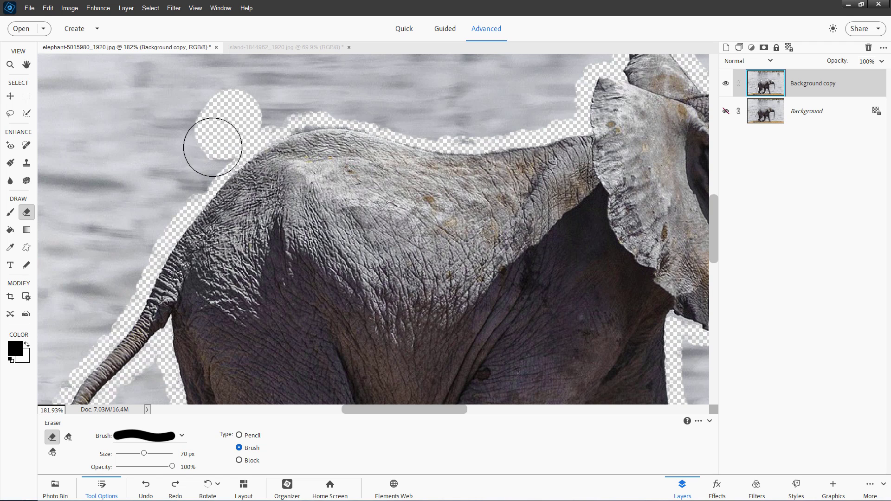
mouse_move(213, 147)
left_mouse_down()
mouse_move(178, 173)
mouse_move(232, 122)
mouse_move(274, 101)
mouse_move(345, 92)
mouse_move(453, 116)
mouse_move(536, 108)
mouse_move(475, 199)
mouse_move(340, 237)
mouse_move(293, 231)
left_mouse_up()
key("space")
mouse_move(300, 223)
left_mouse_down()
mouse_move(305, 183)
mouse_move(316, 165)
mouse_move(343, 141)
mouse_move(347, 121)
mouse_move(346, 140)
mouse_move(350, 118)
mouse_move(392, 90)
mouse_move(438, 113)
mouse_move(483, 159)
mouse_move(533, 166)
mouse_move(592, 197)
mouse_move(477, 191)
mouse_move(342, 118)
mouse_move(373, 131)
mouse_move(392, 121)
mouse_move(372, 104)
mouse_move(471, 243)
mouse_move(466, 150)
mouse_move(426, 119)
mouse_move(423, 217)
mouse_move(441, 198)
mouse_move(405, 189)
mouse_move(446, 101)
mouse_move(427, 271)
mouse_move(399, 306)
mouse_move(382, 316)
mouse_move(345, 305)
mouse_move(329, 284)
mouse_move(322, 266)
mouse_move(338, 161)
mouse_move(308, 143)
mouse_move(298, 260)
mouse_move(343, 252)
mouse_move(347, 187)
mouse_move(336, 185)
mouse_move(348, 184)
mouse_move(272, 187)
mouse_move(251, 218)
mouse_move(209, 233)
mouse_move(218, 263)
mouse_move(243, 284)
mouse_move(283, 223)
mouse_move(301, 291)
mouse_move(274, 268)
mouse_move(260, 290)
mouse_move(293, 70)
mouse_move(262, 123)
mouse_move(277, 185)
mouse_move(332, 143)
mouse_move(312, 195)
mouse_move(273, 199)
mouse_move(294, 290)
mouse_move(315, 299)
mouse_move(444, 294)
mouse_move(320, 220)
left_mouse_up()
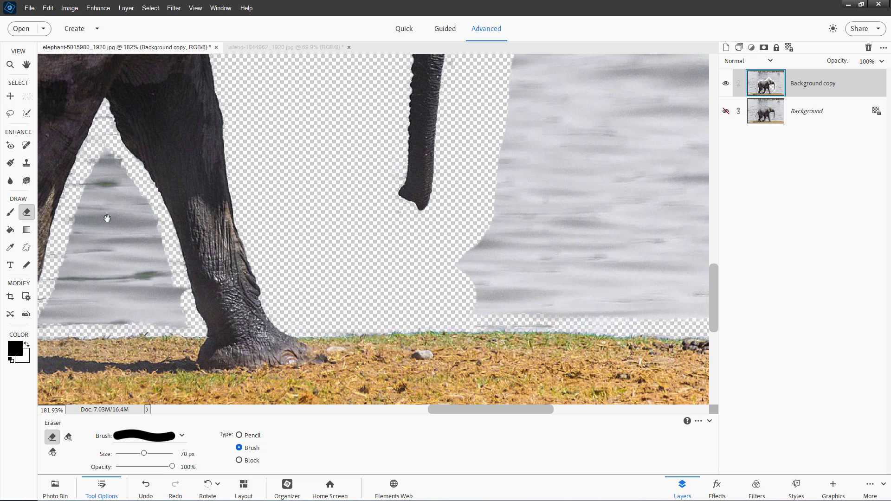
Clear the large water patches between the legs, shrinking the eraser to about 30 px
mouse_move(95, 172)
left_mouse_down()
mouse_move(128, 216)
mouse_move(136, 265)
mouse_move(295, 184)
mouse_move(367, 163)
left_mouse_up()
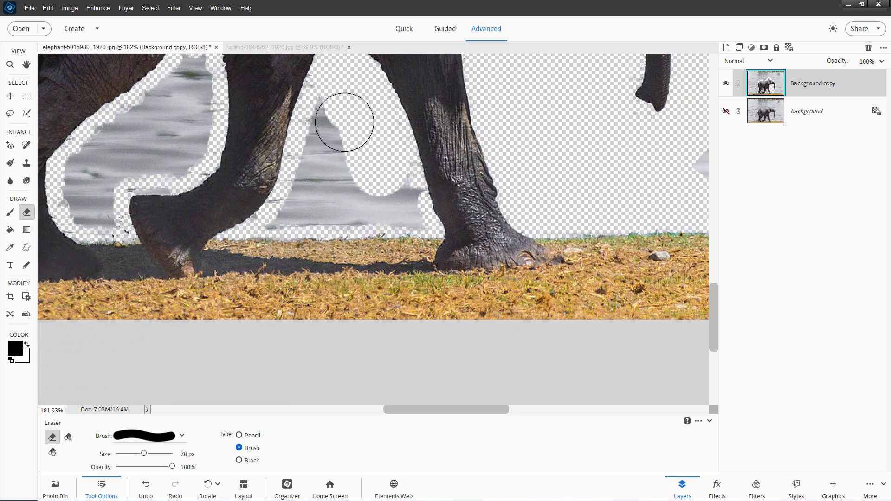
mouse_move(342, 119)
left_mouse_down()
mouse_move(319, 179)
mouse_move(324, 111)
mouse_move(349, 190)
mouse_move(376, 199)
mouse_move(389, 193)
mouse_move(383, 189)
left_mouse_up()
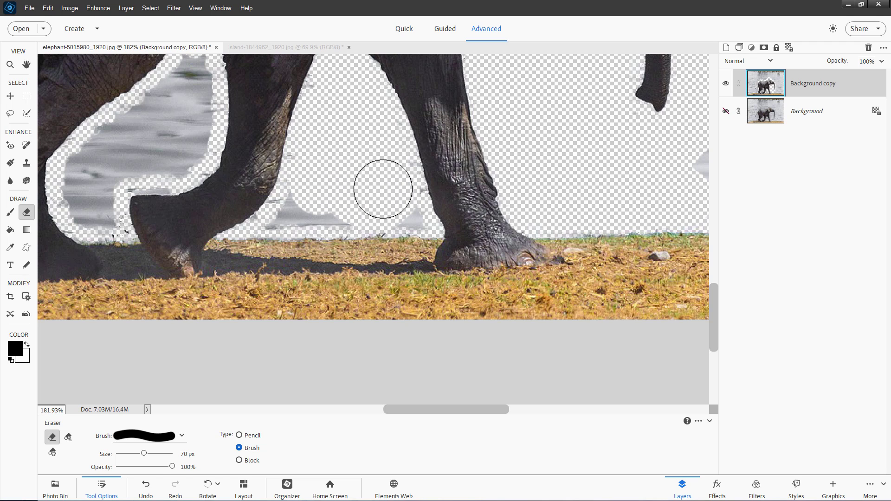
key("bracketleft")
key("bracketleft")
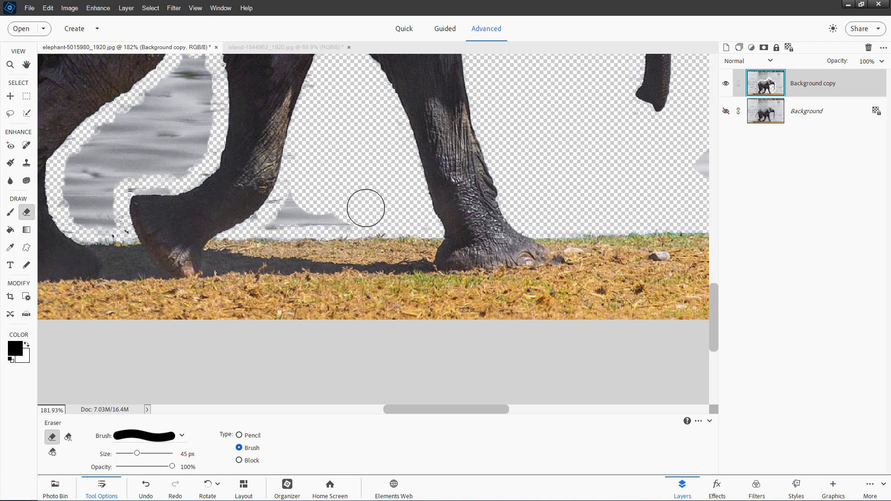
left_click_drag(365, 208, 287, 218)
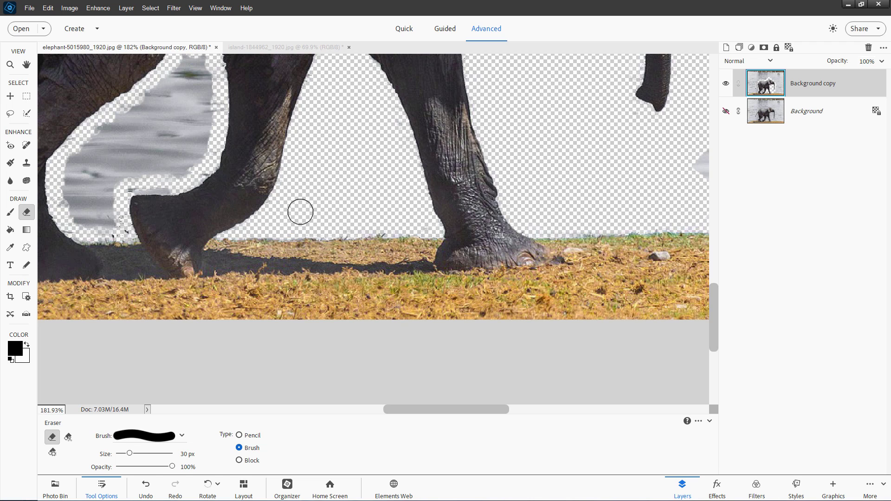
Clean up the remaining grey water strips and specks between the legs
scroll(300, 212, "left", 5)
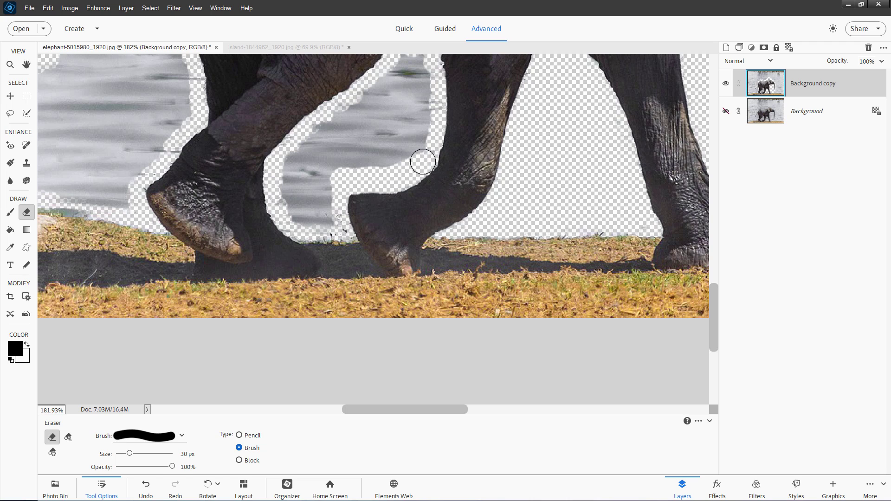
mouse_move(432, 107)
left_mouse_down()
mouse_move(401, 161)
mouse_move(341, 166)
mouse_move(325, 184)
mouse_move(328, 218)
mouse_move(294, 226)
mouse_move(290, 212)
mouse_move(309, 196)
left_mouse_up()
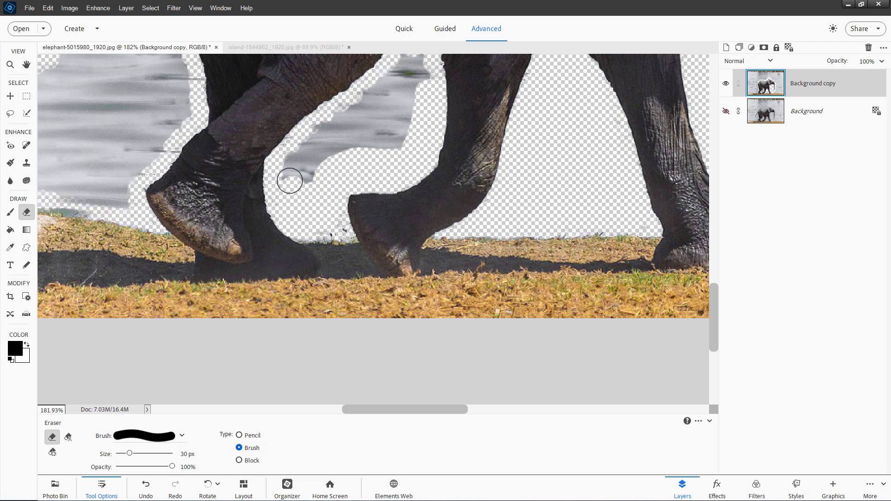
mouse_move(295, 146)
left_mouse_down()
mouse_move(335, 123)
mouse_move(307, 180)
left_mouse_up()
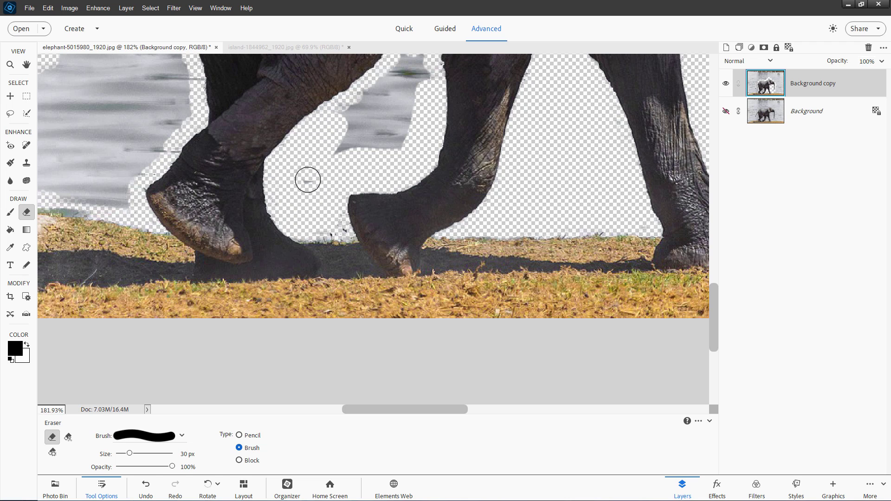
left_click_drag(353, 145, 383, 132)
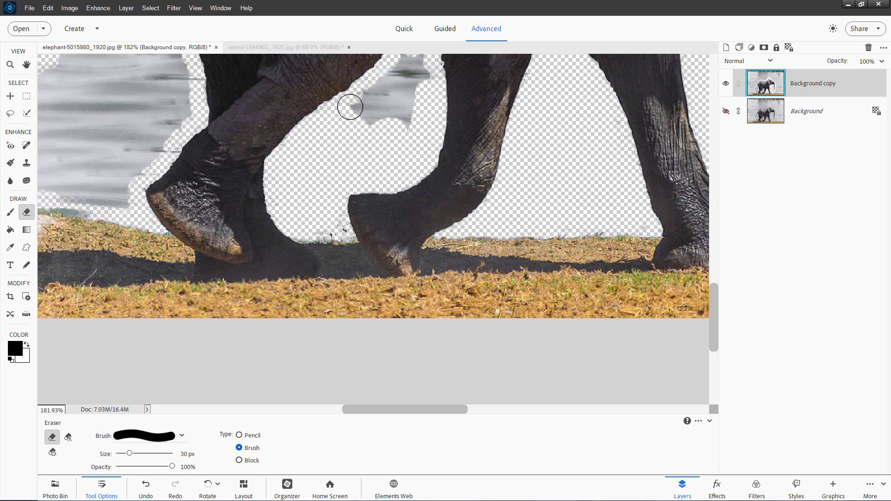
mouse_move(350, 106)
left_mouse_down()
mouse_move(386, 124)
mouse_move(403, 108)
mouse_move(348, 228)
left_mouse_up()
left_click_drag(361, 177, 375, 147)
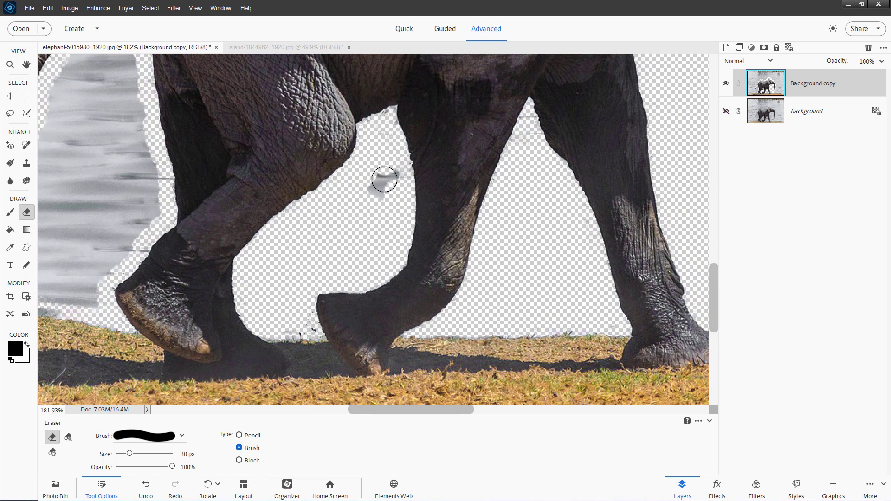
mouse_move(384, 179)
left_mouse_down()
mouse_move(374, 206)
mouse_move(379, 183)
left_mouse_up()
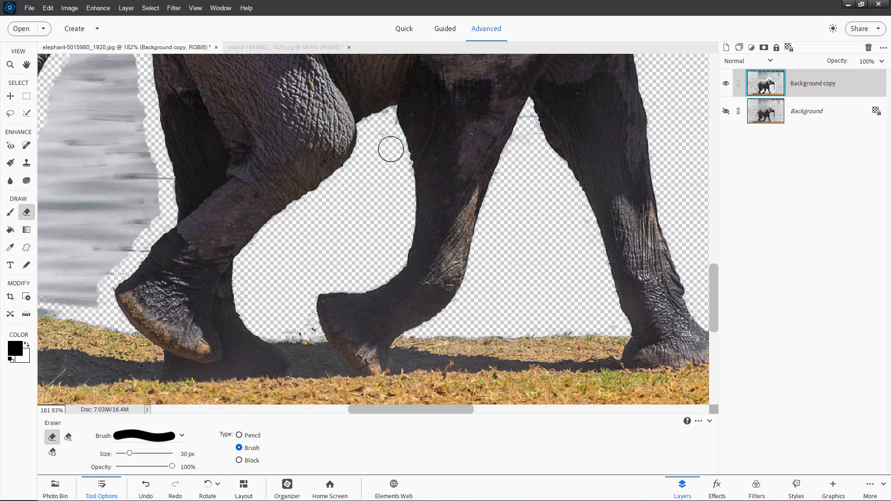
scroll(377, 158, "down", 5)
scroll(377, 159, "left", 10)
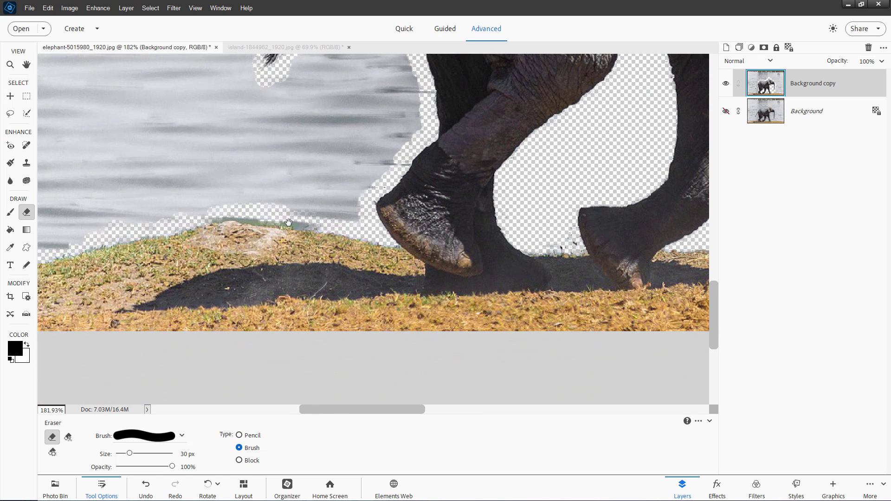
Erase the leftover water along the front leg's edge
left_click_drag(422, 87, 411, 95)
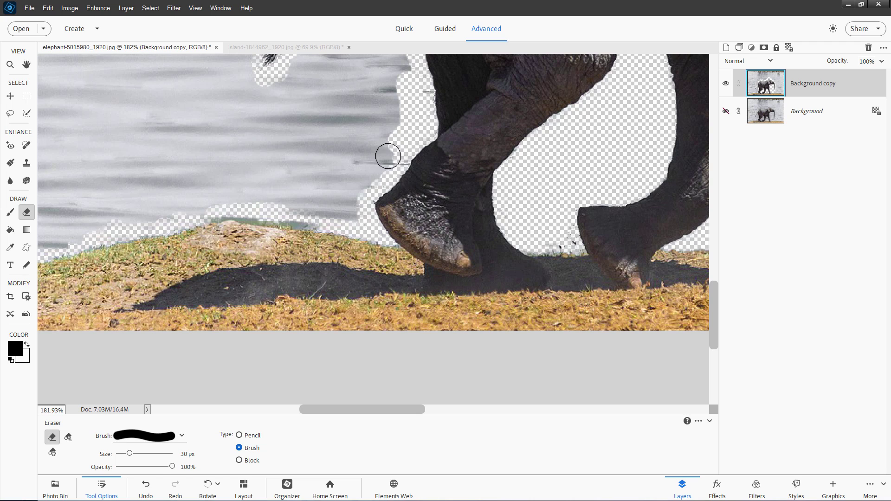
left_click_drag(388, 156, 392, 162)
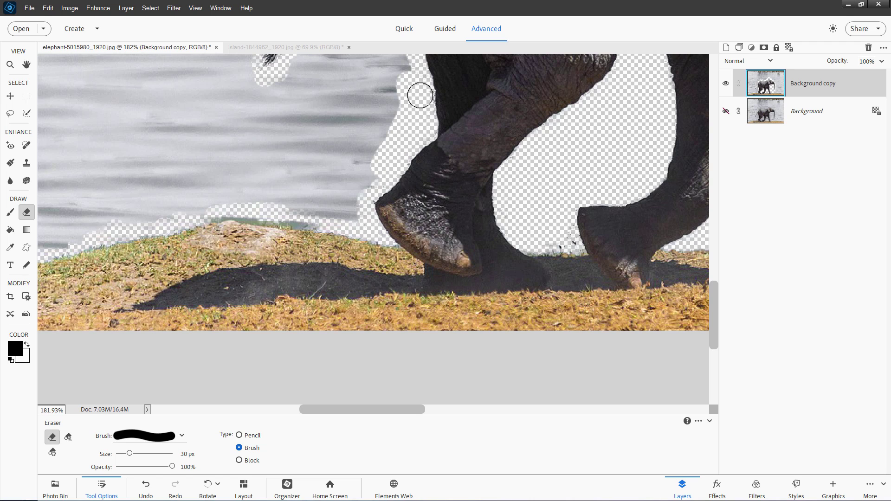
left_click_drag(373, 179, 349, 212)
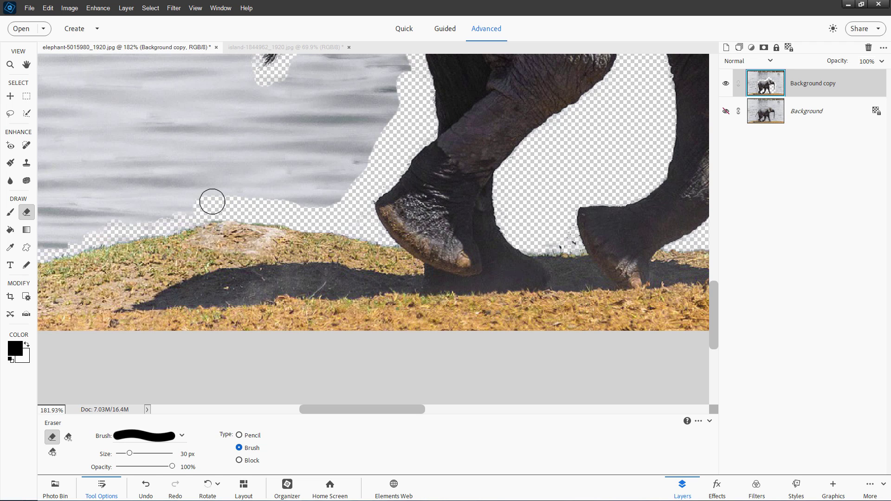
Erase the water along the shoreline and beside the hind leg
mouse_move(212, 201)
left_mouse_down()
mouse_move(308, 201)
mouse_move(362, 158)
left_mouse_up()
mouse_move(267, 194)
left_mouse_down()
mouse_move(213, 193)
mouse_move(186, 209)
mouse_move(118, 218)
left_mouse_up()
left_click_drag(223, 183, 444, 183)
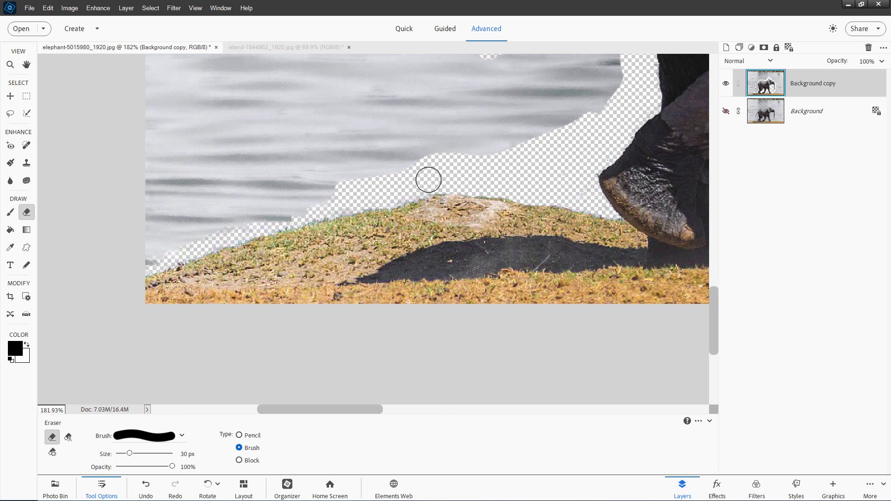
mouse_move(350, 197)
left_mouse_down()
mouse_move(140, 254)
mouse_move(154, 231)
mouse_move(340, 190)
mouse_move(156, 227)
mouse_move(145, 246)
mouse_move(150, 260)
mouse_move(210, 235)
left_mouse_up()
mouse_move(563, 139)
left_mouse_down()
mouse_move(438, 270)
mouse_move(439, 199)
mouse_move(434, 230)
left_mouse_up()
mouse_move(486, 251)
left_mouse_down()
mouse_move(468, 88)
mouse_move(426, 121)
mouse_move(400, 178)
mouse_move(451, 124)
mouse_move(458, 144)
mouse_move(443, 202)
mouse_move(424, 183)
mouse_move(409, 187)
mouse_move(381, 240)
mouse_move(419, 187)
mouse_move(438, 198)
mouse_move(444, 173)
mouse_move(463, 205)
mouse_move(466, 290)
mouse_move(459, 282)
mouse_move(447, 316)
mouse_move(432, 201)
mouse_move(431, 227)
mouse_move(342, 256)
mouse_move(391, 251)
mouse_move(340, 272)
mouse_move(412, 272)
mouse_move(337, 281)
mouse_move(418, 292)
mouse_move(345, 320)
mouse_move(315, 343)
mouse_move(339, 292)
mouse_move(334, 344)
mouse_move(420, 298)
left_mouse_up()
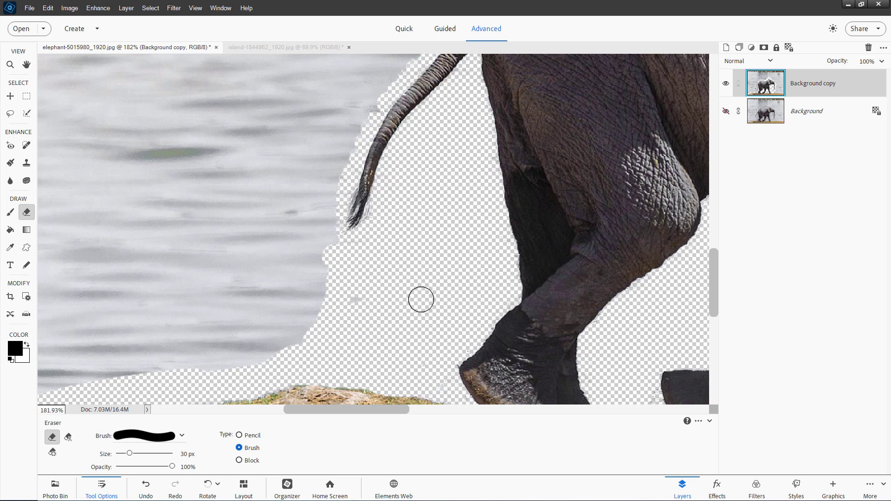
Erase the water along the back and tail with an enlarged eraser, undoing the last stroke
key("space")
mouse_move(455, 146)
left_mouse_down()
mouse_move(349, 258)
mouse_move(298, 241)
mouse_move(330, 240)
left_mouse_up()
mouse_move(336, 77)
left_mouse_down()
mouse_move(279, 159)
mouse_move(270, 153)
left_mouse_up()
key("bracketright")
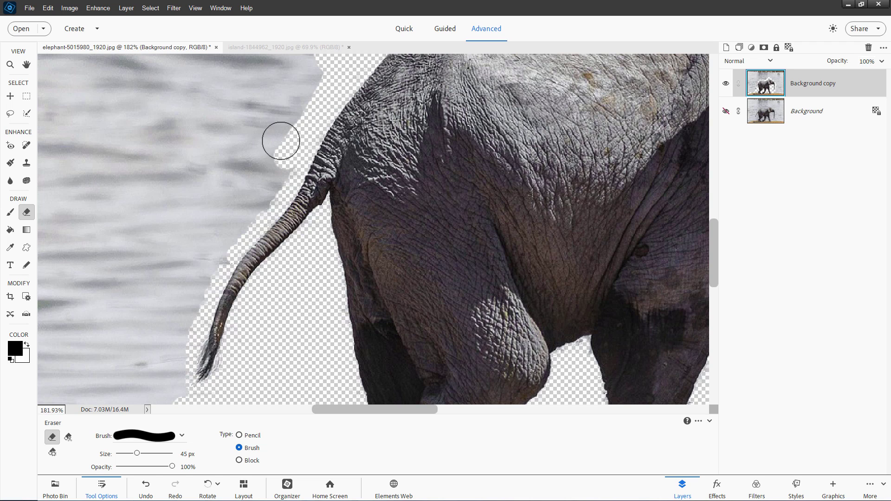
key("bracketright")
mouse_move(313, 74)
left_mouse_down()
mouse_move(290, 112)
mouse_move(274, 177)
mouse_move(207, 264)
mouse_move(170, 376)
mouse_move(157, 325)
left_mouse_up()
left_click_drag(166, 292, 180, 125)
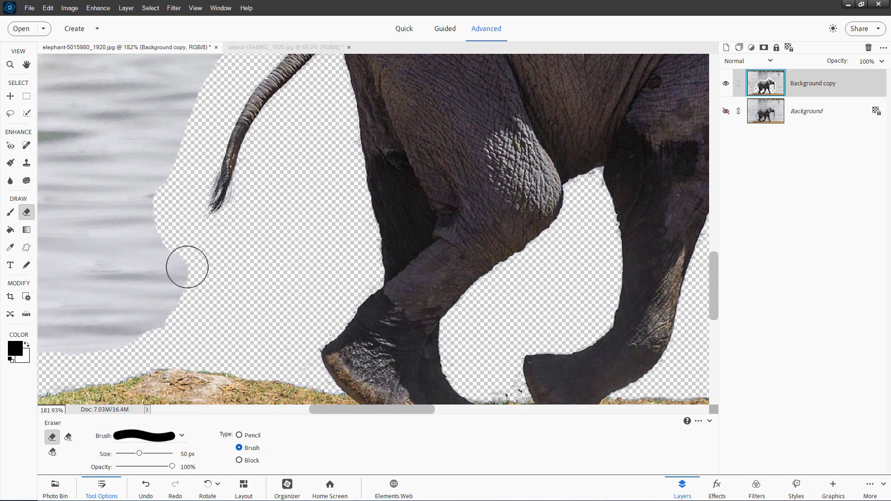
key("ctrl+z")
Zoom out and erase the water strip along the shoreline
scroll(384, 167, "up", 10)
scroll(383, 167, "right", 6)
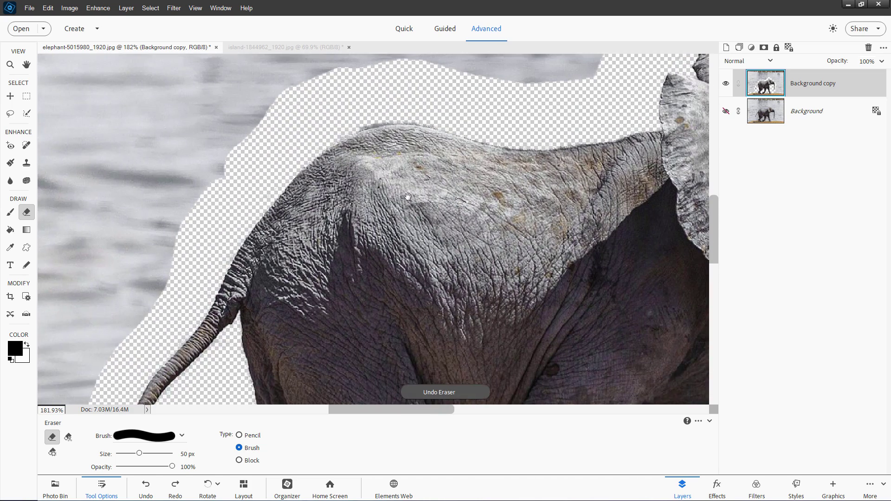
scroll(456, 204, "down", 2)
scroll(343, 182, "down", 3)
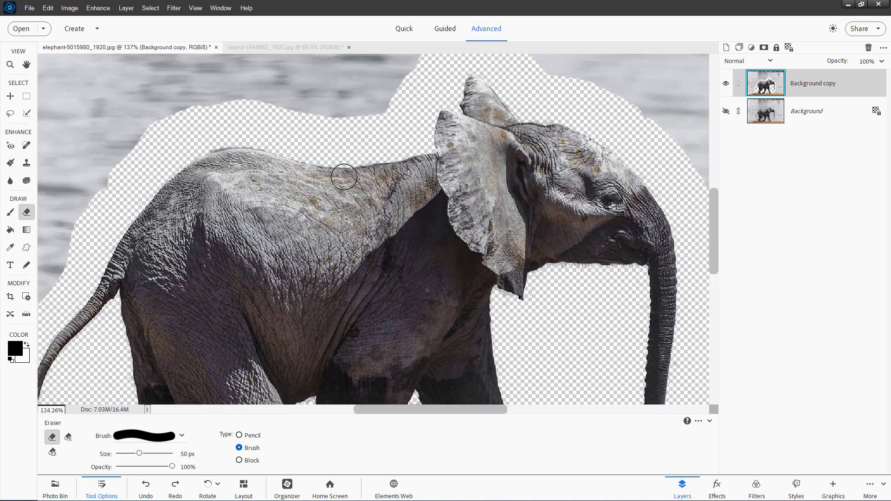
scroll(343, 182, "down", 3)
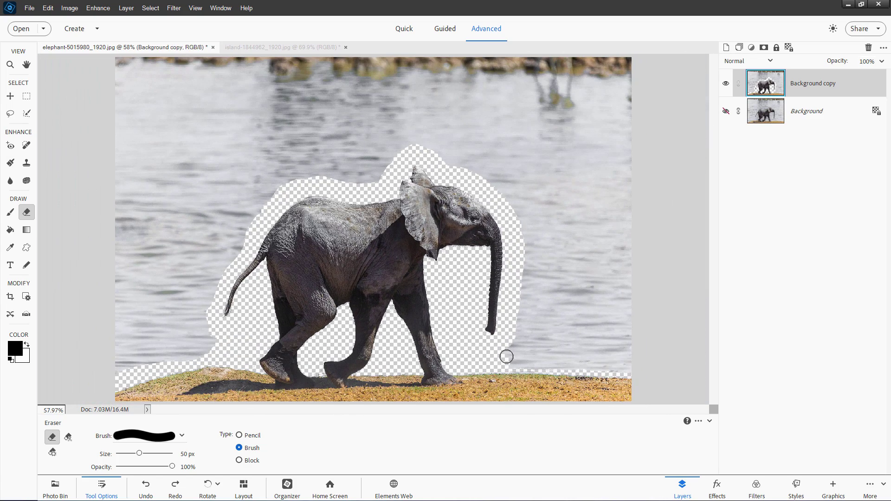
mouse_move(506, 357)
left_mouse_down()
mouse_move(640, 367)
mouse_move(508, 357)
mouse_move(537, 355)
left_mouse_up()
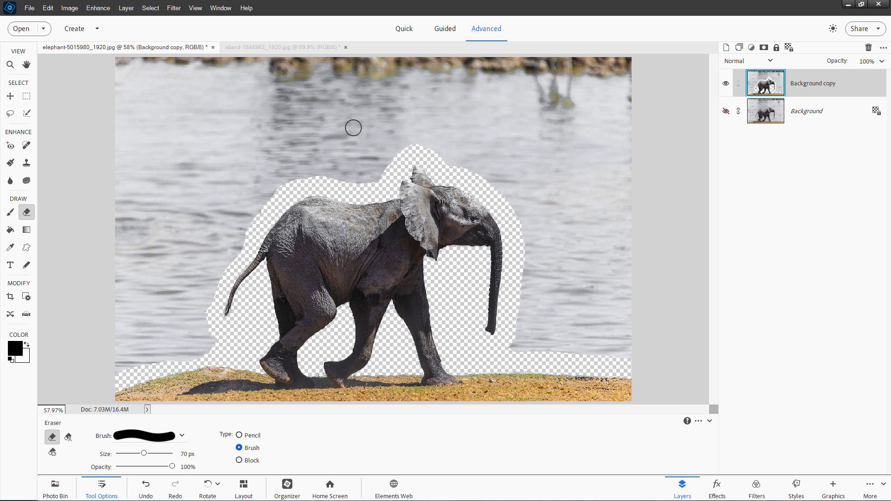
Enlarge the eraser to 150 px and wipe out the remaining water across the top and right
key("bracketright")
key("bracketright")
key("bracketright")
key("bracketright")
key("bracketright")
left_click_drag(335, 71, 495, 70)
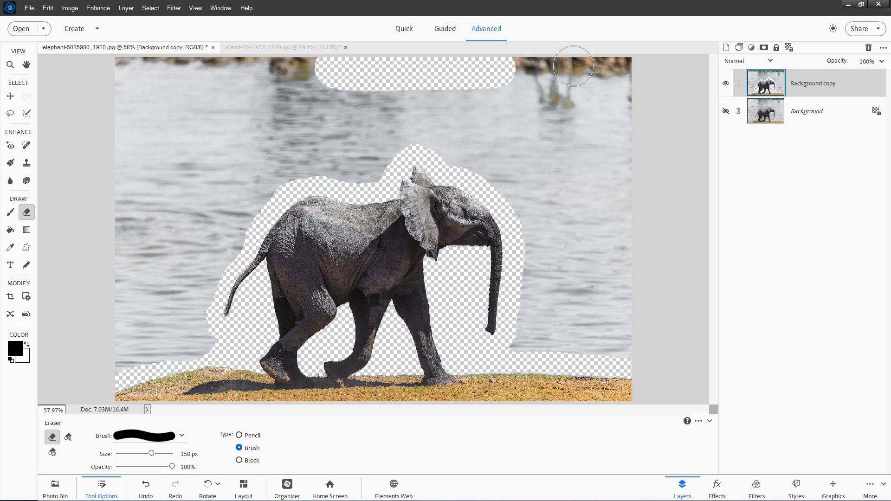
mouse_move(573, 66)
left_mouse_down()
mouse_move(635, 65)
mouse_move(641, 73)
mouse_move(326, 93)
mouse_move(385, 108)
mouse_move(644, 102)
mouse_move(370, 133)
mouse_move(441, 140)
mouse_move(502, 178)
mouse_move(539, 216)
mouse_move(494, 145)
mouse_move(634, 138)
mouse_move(630, 150)
mouse_move(539, 166)
mouse_move(644, 185)
mouse_move(587, 180)
mouse_move(578, 200)
mouse_move(636, 203)
mouse_move(550, 206)
mouse_move(534, 244)
mouse_move(537, 217)
mouse_move(523, 345)
mouse_move(627, 344)
mouse_move(633, 258)
mouse_move(607, 219)
mouse_move(552, 224)
mouse_move(562, 318)
mouse_move(578, 322)
mouse_move(611, 246)
mouse_move(588, 252)
left_mouse_up()
mouse_move(390, 132)
left_mouse_down()
mouse_move(375, 170)
mouse_move(263, 173)
mouse_move(358, 127)
mouse_move(195, 153)
mouse_move(311, 88)
mouse_move(151, 89)
mouse_move(304, 71)
mouse_move(295, 63)
mouse_move(139, 62)
mouse_move(130, 180)
mouse_move(130, 150)
mouse_move(151, 117)
mouse_move(208, 184)
mouse_move(240, 192)
mouse_move(262, 171)
mouse_move(227, 245)
mouse_move(189, 185)
mouse_move(195, 143)
mouse_move(210, 233)
mouse_move(201, 341)
mouse_move(117, 358)
mouse_move(157, 272)
mouse_move(156, 307)
mouse_move(171, 311)
mouse_move(184, 240)
mouse_move(139, 243)
mouse_move(110, 321)
mouse_move(133, 242)
mouse_move(181, 199)
left_mouse_up()
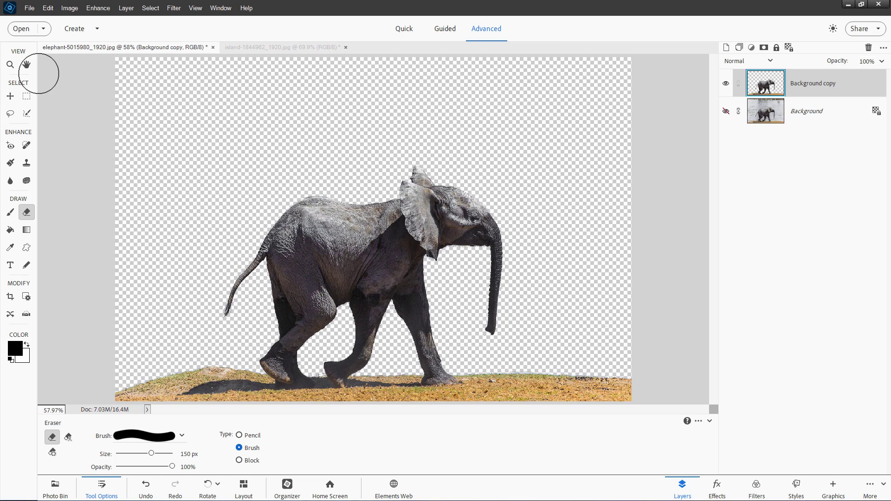
Add the island photo from the Photo Bin as a layer, raise it and stretch it to 122.60% height
left_click(12, 96)
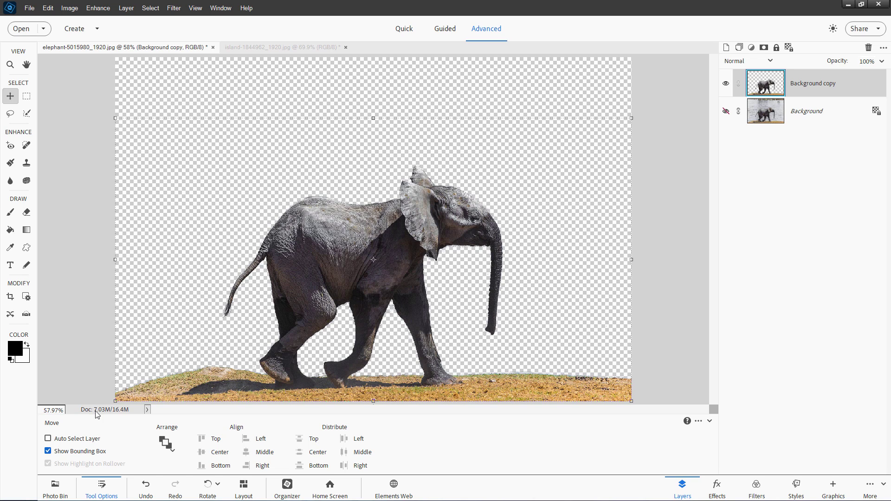
left_click(54, 494)
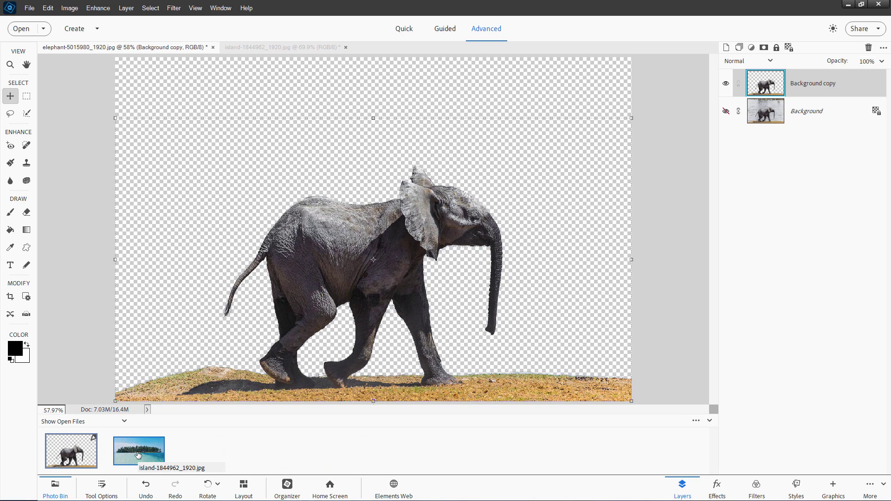
left_click_drag(138, 455, 230, 221)
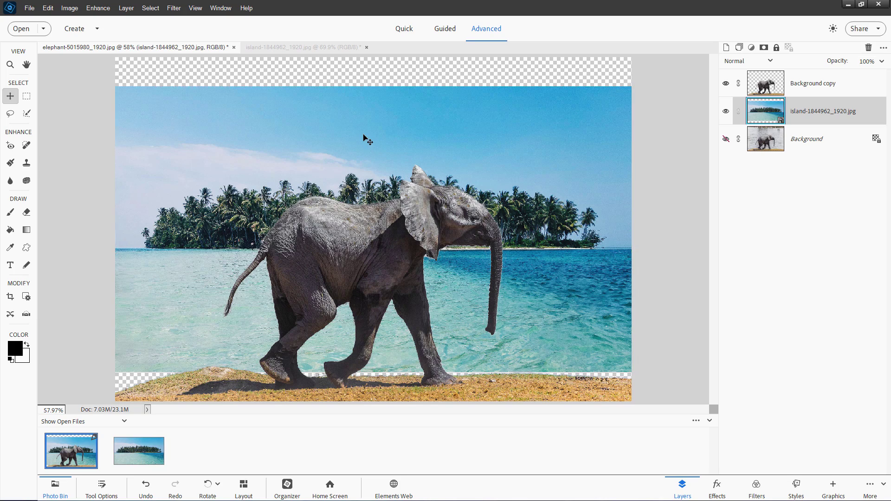
left_click_drag(364, 135, 364, 107)
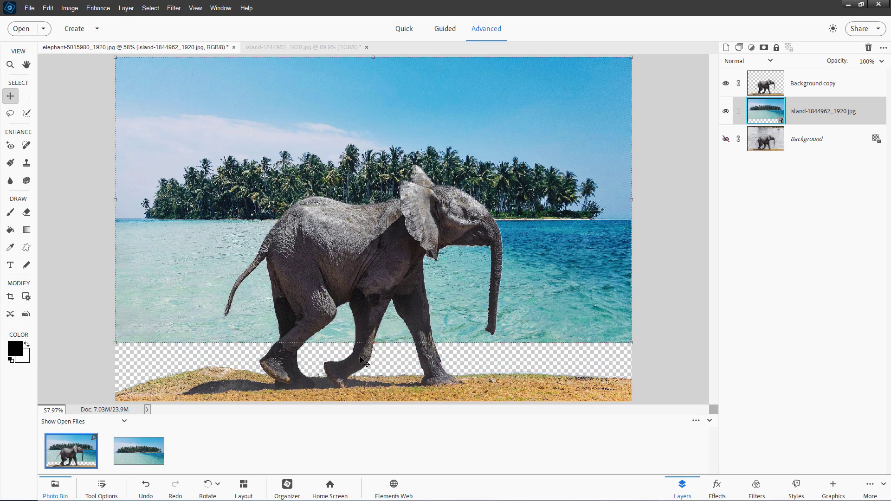
left_click_drag(373, 344, 380, 408)
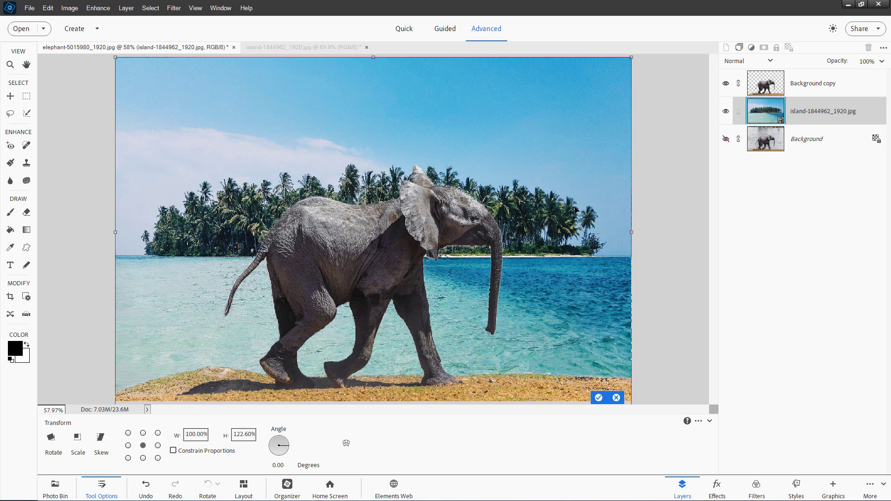
Commit the island resize, select the Background copy layer and choose the Sponge (Desaturate, 65 px, 50% flow)
left_click(599, 398)
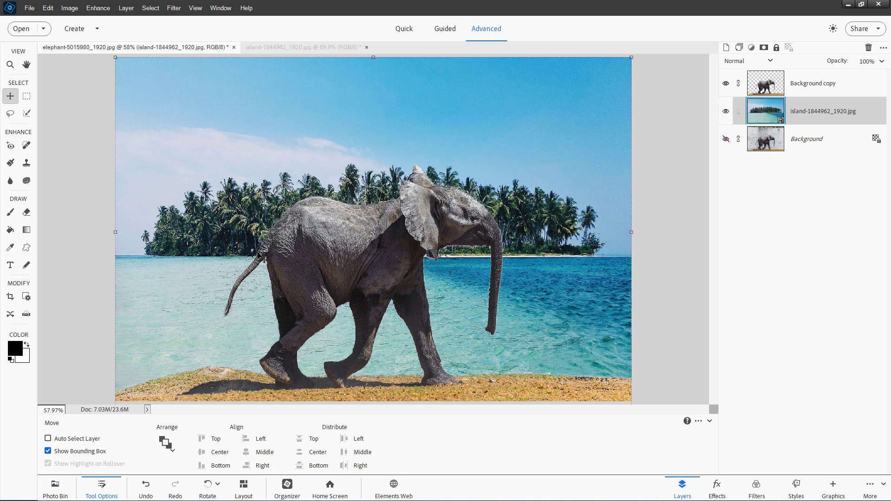
scroll(481, 269, "up", 8)
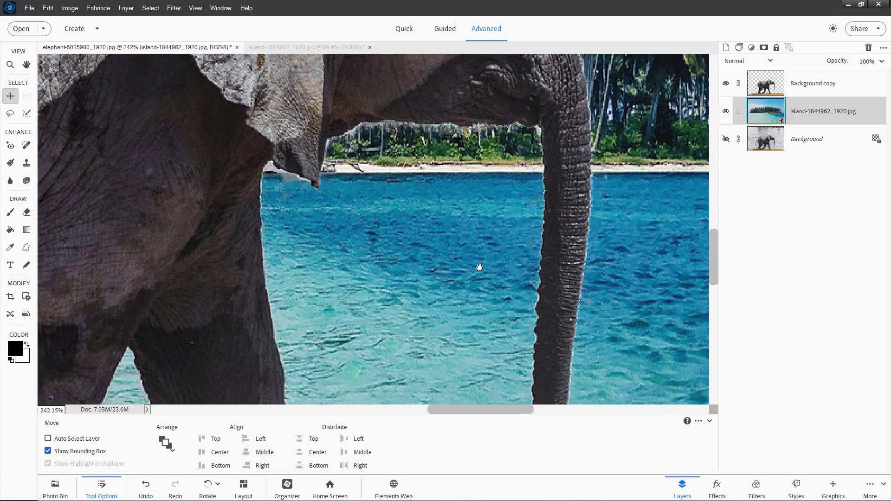
left_click_drag(479, 267, 524, 261)
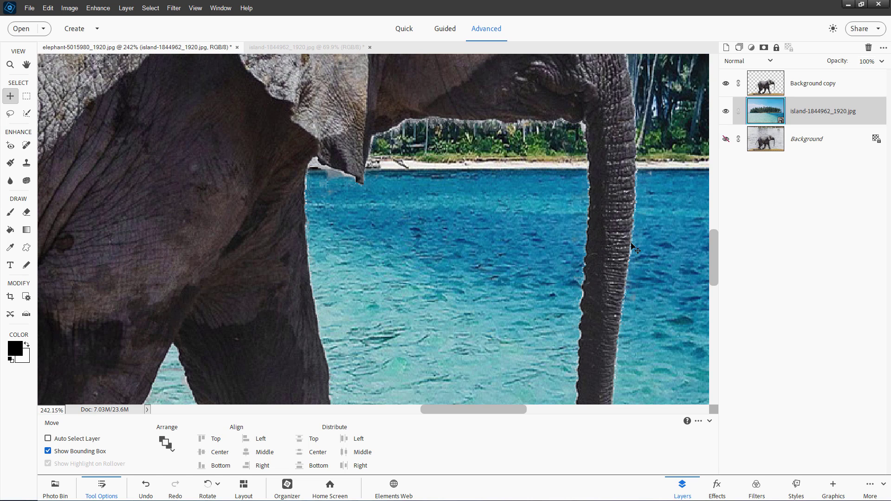
left_click(804, 91)
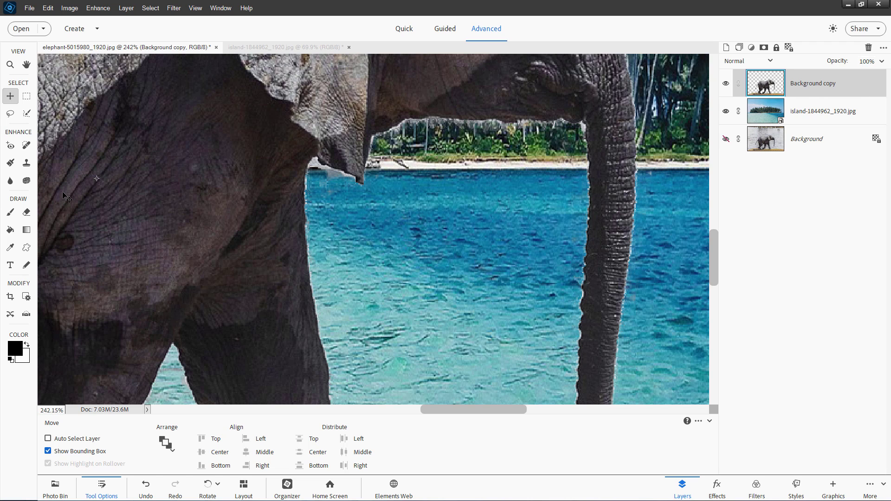
left_click(26, 183)
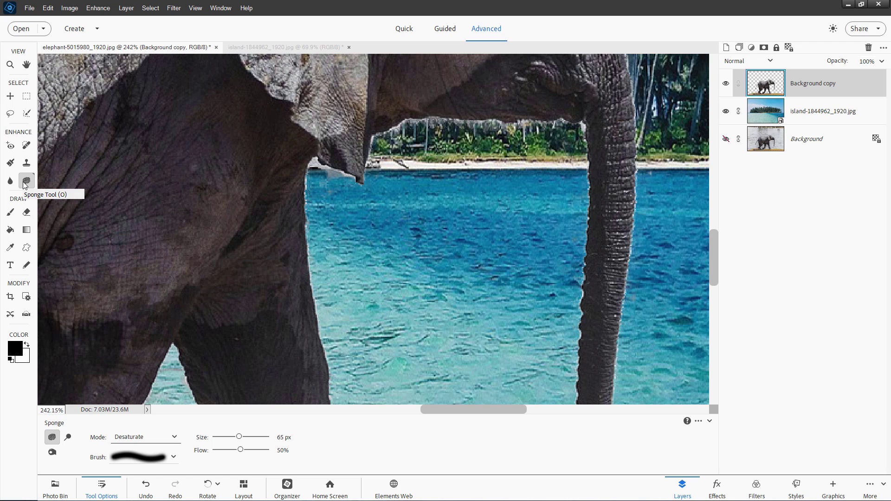
Burn the head's edge against the trees with a 10 px brush, then return to the Background Eraser
left_click(54, 452)
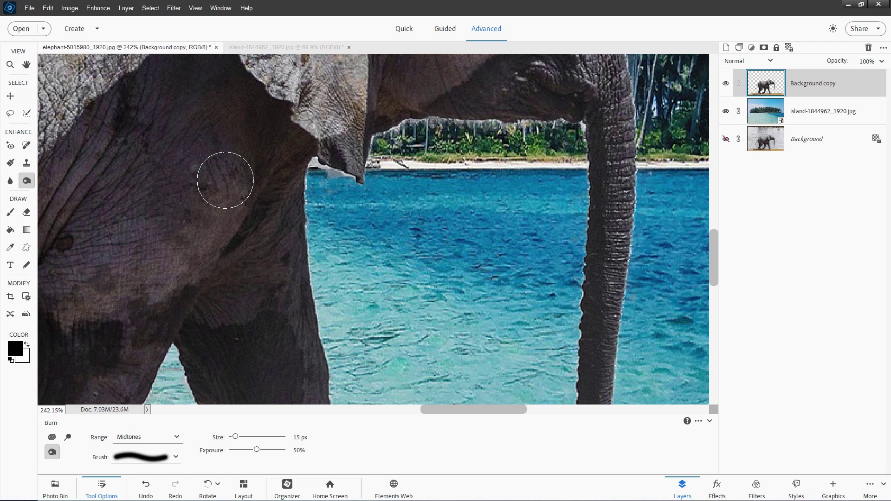
key("bracketleft")
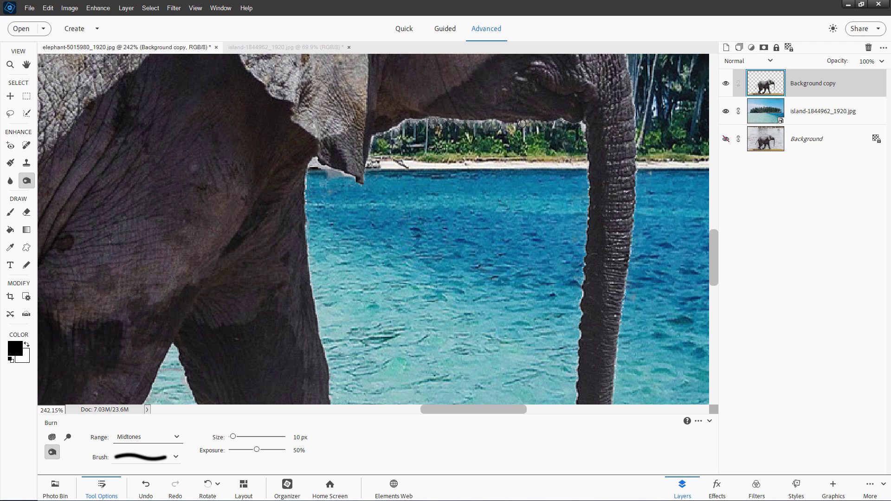
left_click_drag(521, 124, 399, 121)
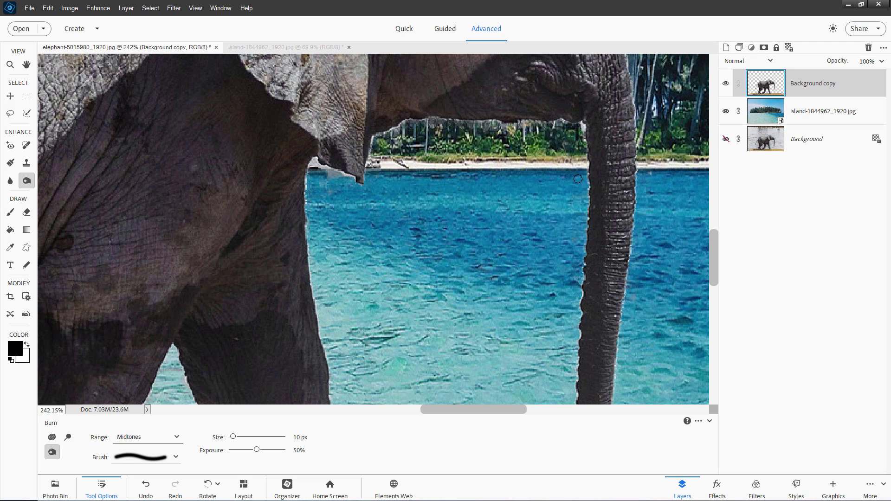
scroll(589, 194, "up", 3)
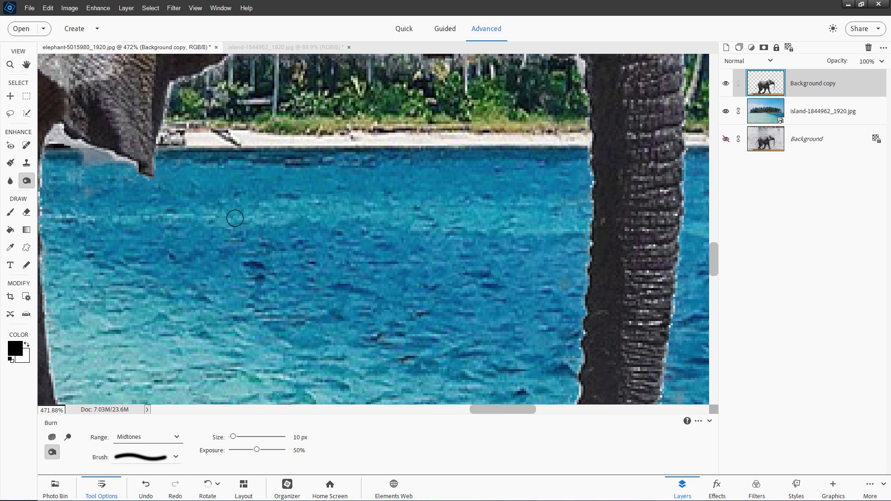
key("e")
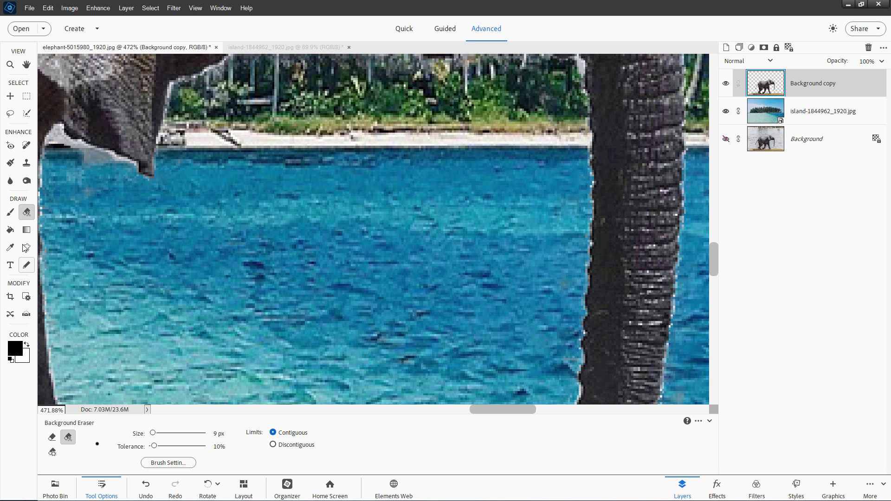
Set the plain Eraser to 7 px size and 50% opacity
key("e")
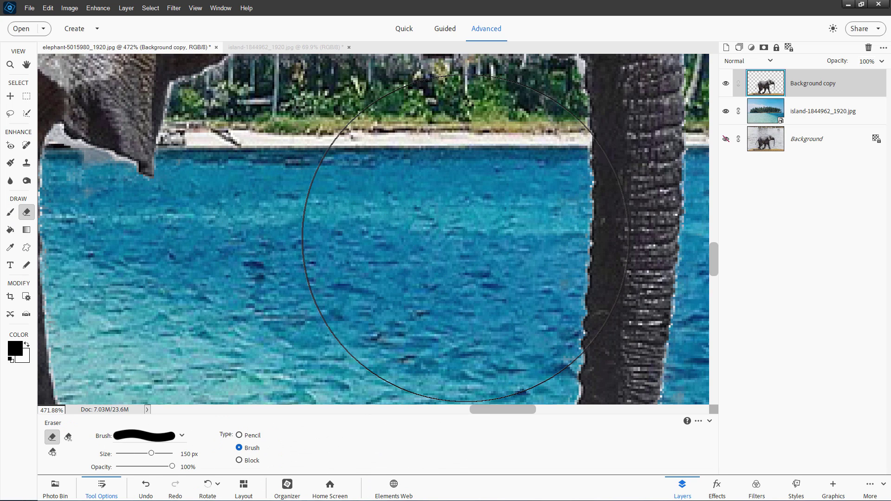
key("bracketleft")
key("bracketleft")
key("bracketleft")
key("bracketleft")
key("bracketleft")
key("bracketleft")
key("bracketleft")
key("bracketleft")
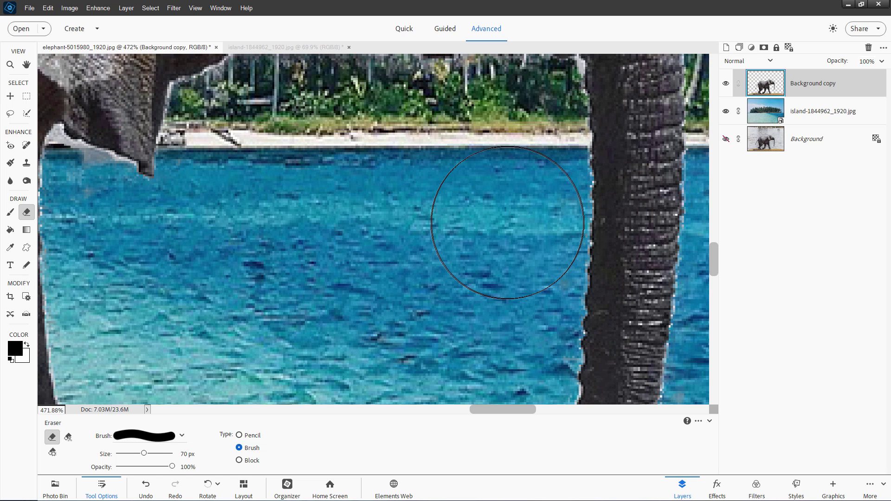
key("bracketleft")
key("bracketleft")
key("bracketleft")
key("bracketleft")
key("bracketleft")
key("bracketleft")
key("bracketleft")
key("bracketleft")
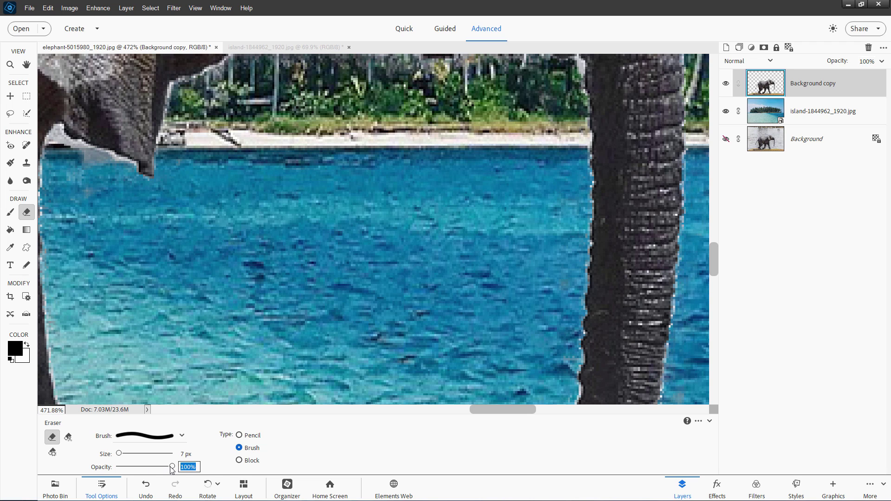
type("50")
key("Return")
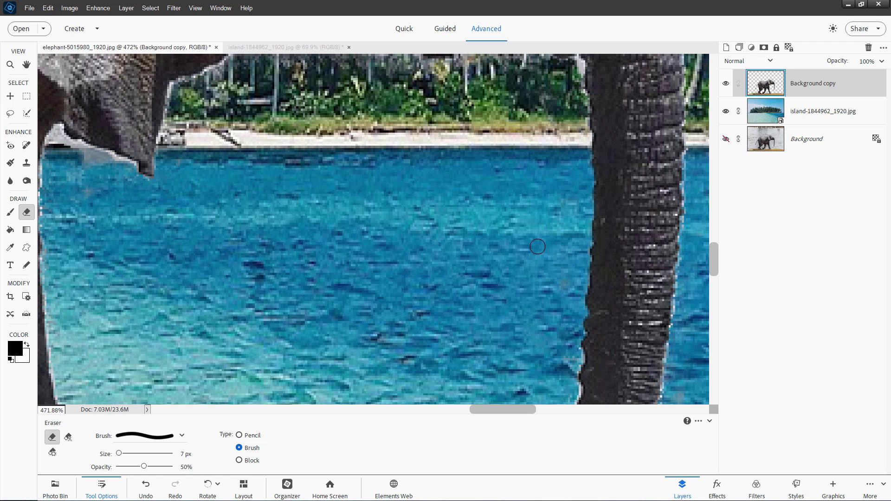
Soften the light fringe along the trunk's left edge
left_click_drag(566, 298, 506, 124)
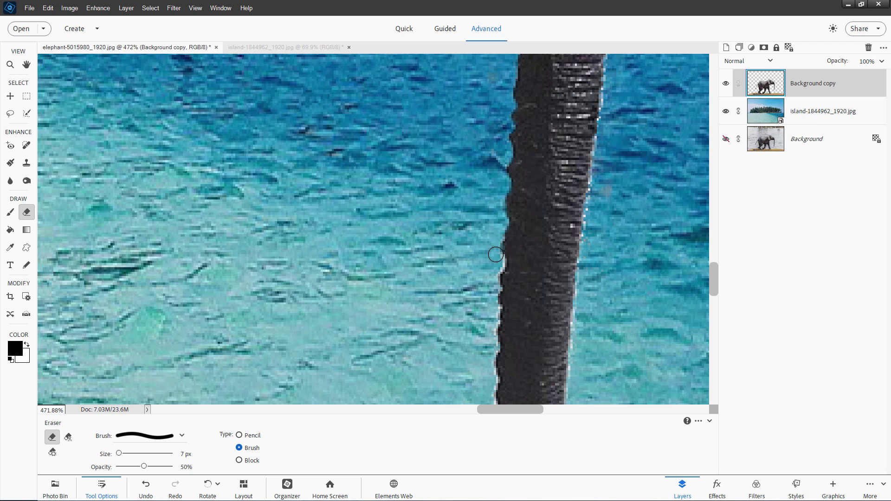
scroll(489, 231, "down", 3)
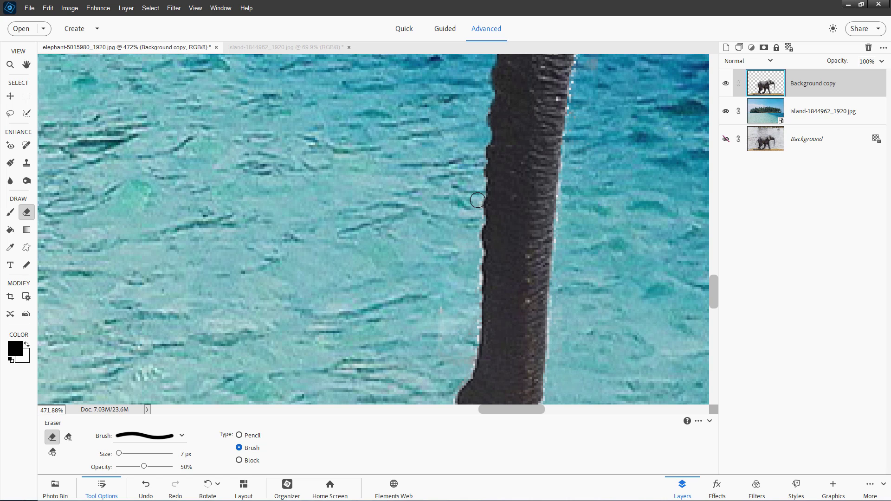
left_click_drag(478, 221, 474, 271)
scroll(470, 233, "down", 2)
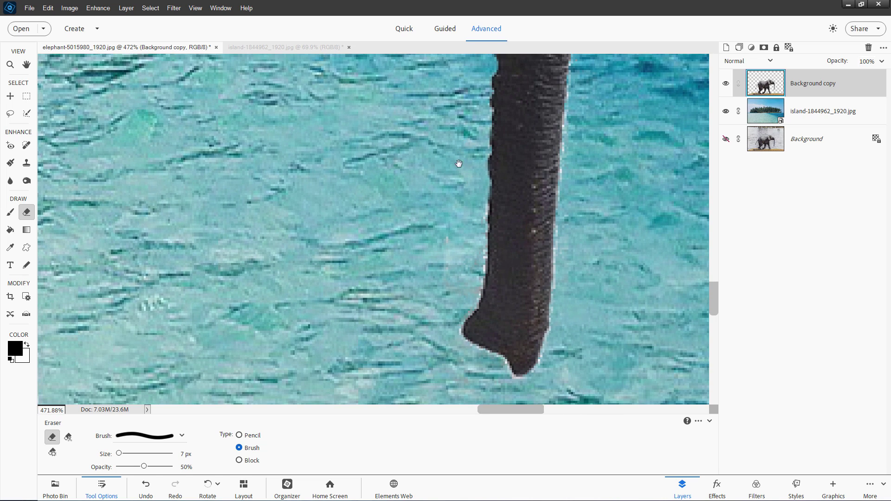
Erase the light fringe along the trunk's left and right edges
mouse_move(481, 203)
left_mouse_down()
mouse_move(482, 257)
mouse_move(454, 334)
mouse_move(512, 381)
mouse_move(537, 382)
mouse_move(560, 302)
mouse_move(572, 100)
left_mouse_up()
mouse_move(576, 130)
left_mouse_down()
mouse_move(568, 159)
mouse_move(526, 188)
left_mouse_up()
mouse_move(521, 272)
left_mouse_down()
mouse_move(520, 196)
mouse_move(532, 127)
mouse_move(521, 219)
mouse_move(536, 272)
left_mouse_up()
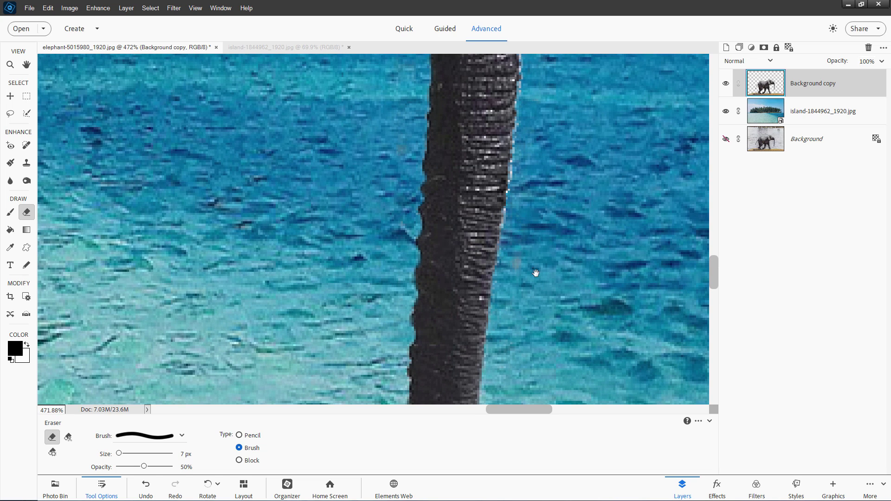
mouse_move(508, 225)
left_mouse_down()
mouse_move(527, 88)
mouse_move(536, 234)
left_mouse_up()
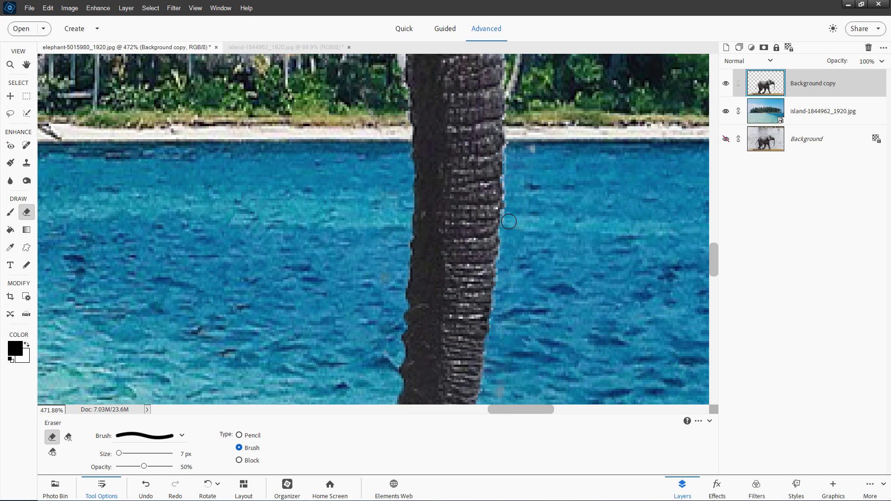
mouse_move(511, 195)
left_mouse_down()
mouse_move(515, 146)
mouse_move(525, 229)
left_mouse_up()
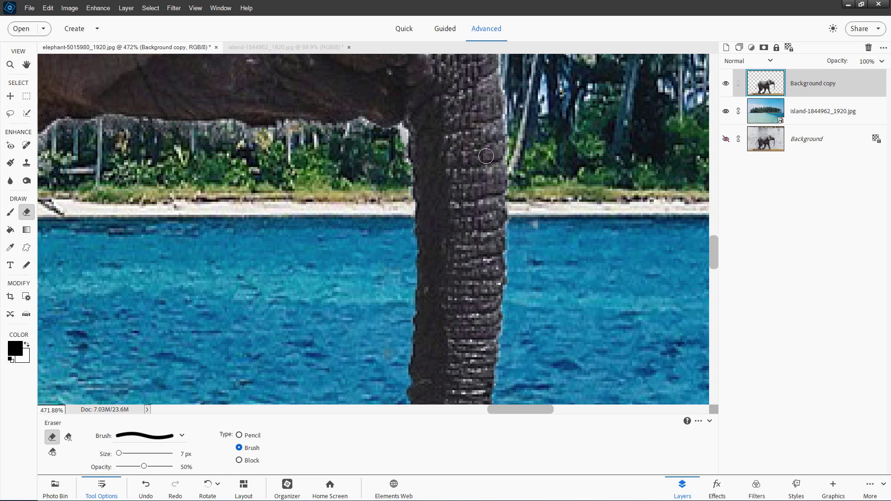
left_click_drag(400, 130, 397, 188)
Erase the leftover fringe under the belly and near the shoreline, then zoom out
mouse_move(381, 134)
left_mouse_down()
mouse_move(369, 125)
mouse_move(297, 127)
left_mouse_up()
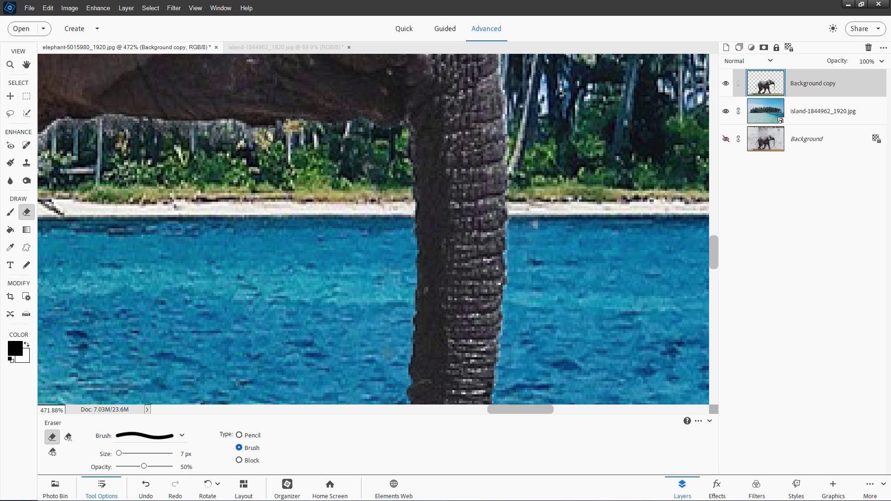
mouse_move(231, 147)
left_mouse_down()
mouse_move(463, 148)
mouse_move(357, 121)
mouse_move(304, 124)
mouse_move(237, 174)
left_mouse_up()
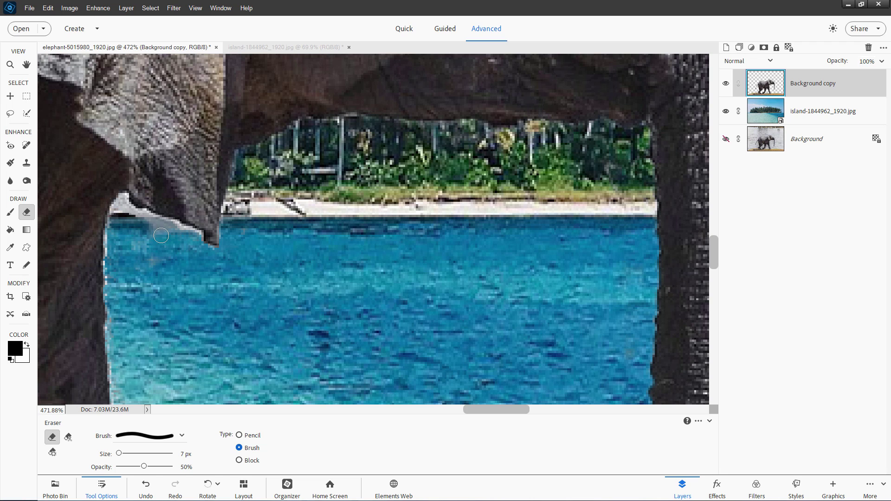
mouse_move(163, 229)
left_mouse_down()
mouse_move(195, 236)
mouse_move(210, 254)
mouse_move(128, 215)
mouse_move(123, 199)
mouse_move(111, 237)
left_mouse_up()
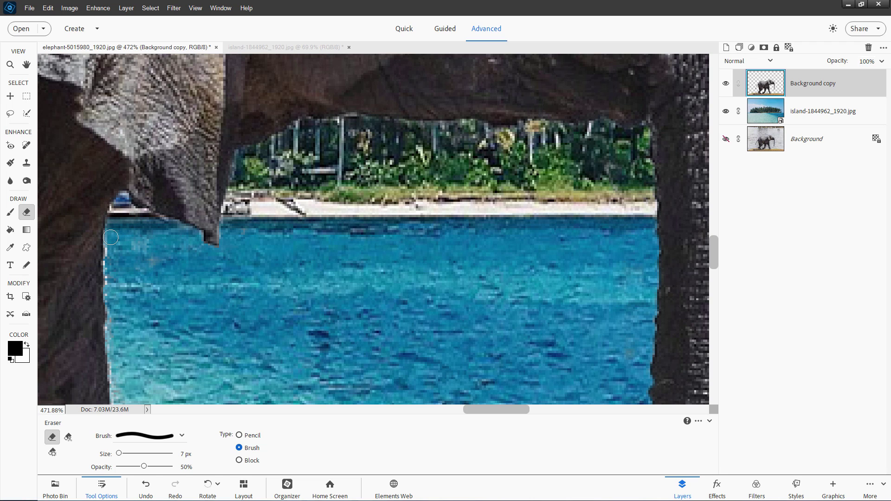
scroll(309, 173, "down", 10)
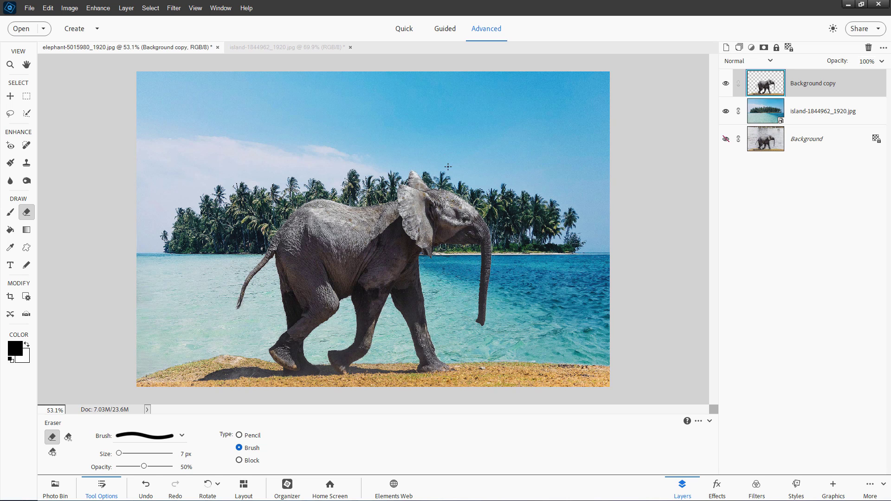
Add a Photo Filter adjustment layer clipped to the elephant layer
left_click(11, 96)
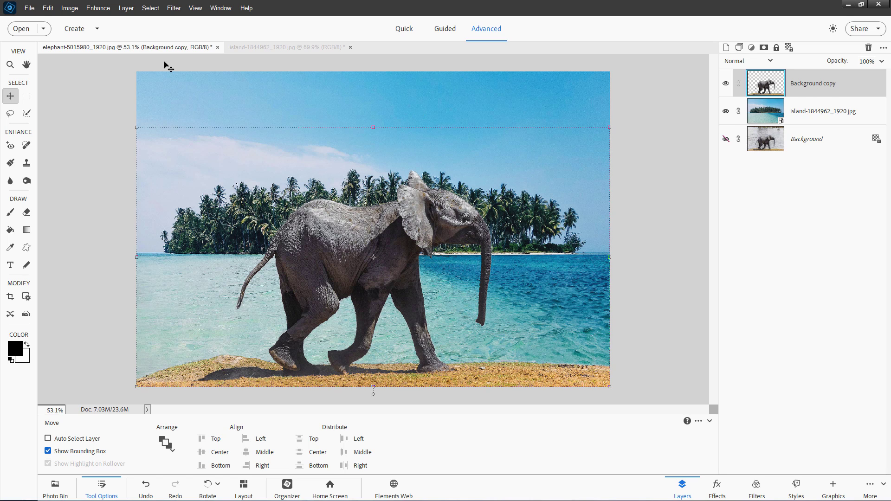
left_click(130, 11)
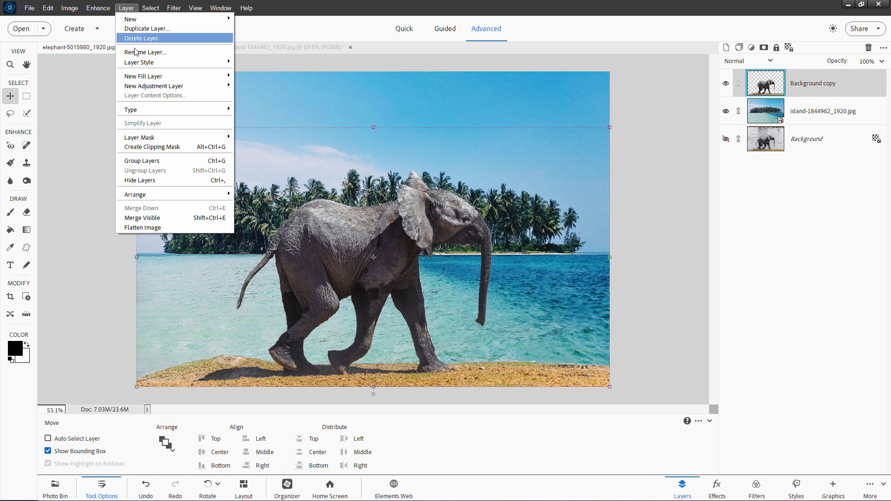
mouse_move(149, 87)
left_click(258, 129)
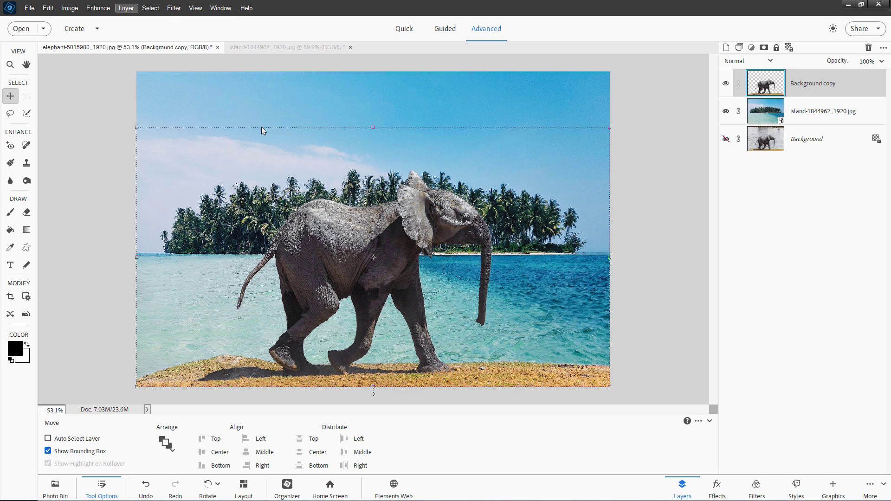
left_click(375, 171)
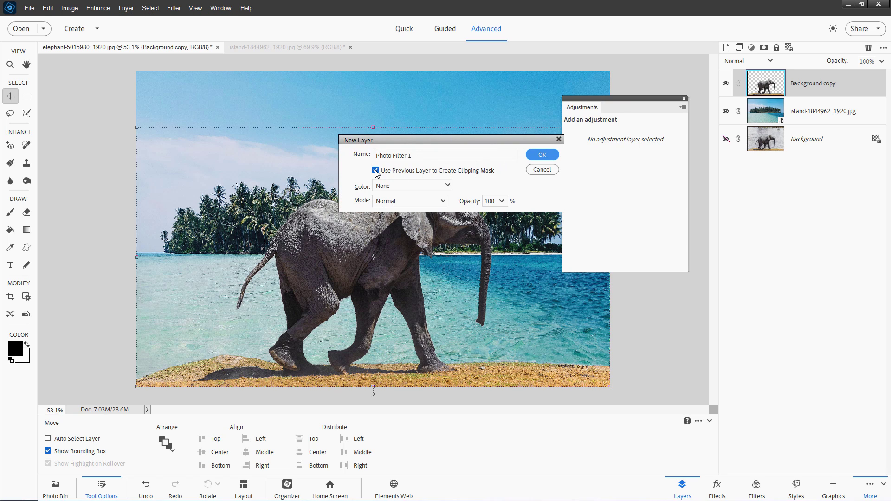
left_click(540, 155)
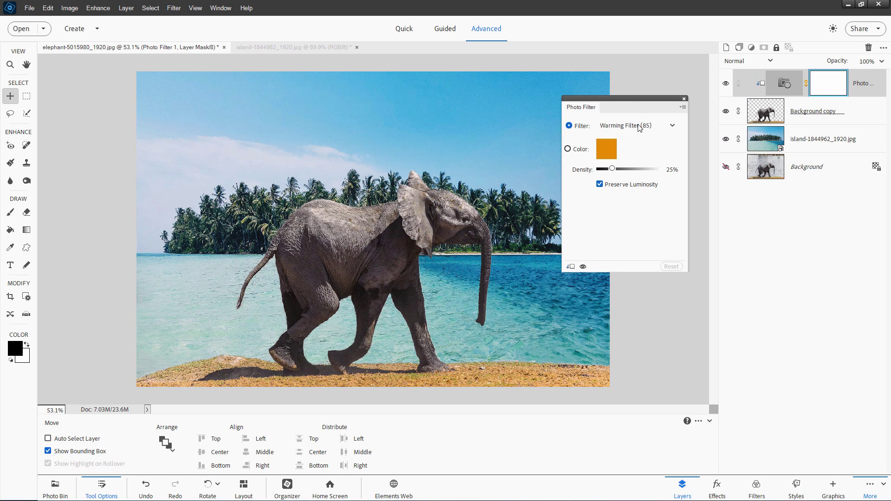
Set the photo filter to Warming Filter (85) at 33% density
left_click_drag(624, 103, 637, 110)
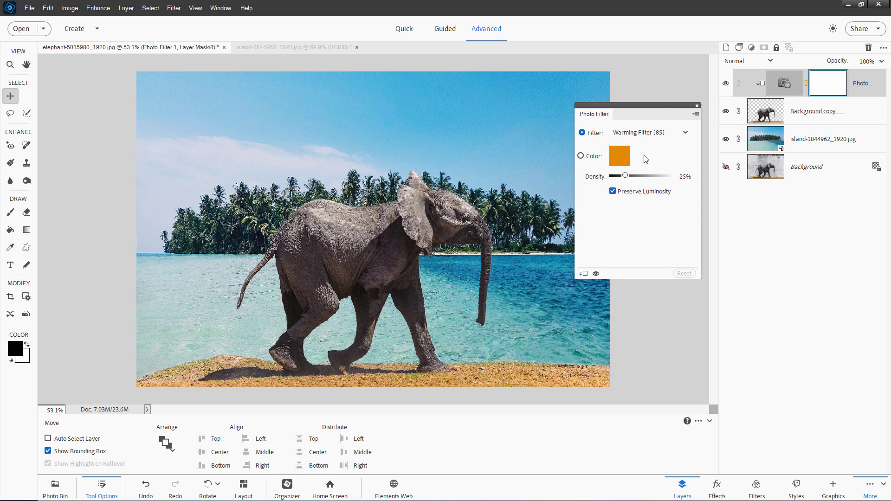
left_click(684, 132)
left_click(627, 140)
left_click_drag(629, 174, 631, 175)
Toggle the warming filter's visibility off and on to compare before and after
left_click(597, 275)
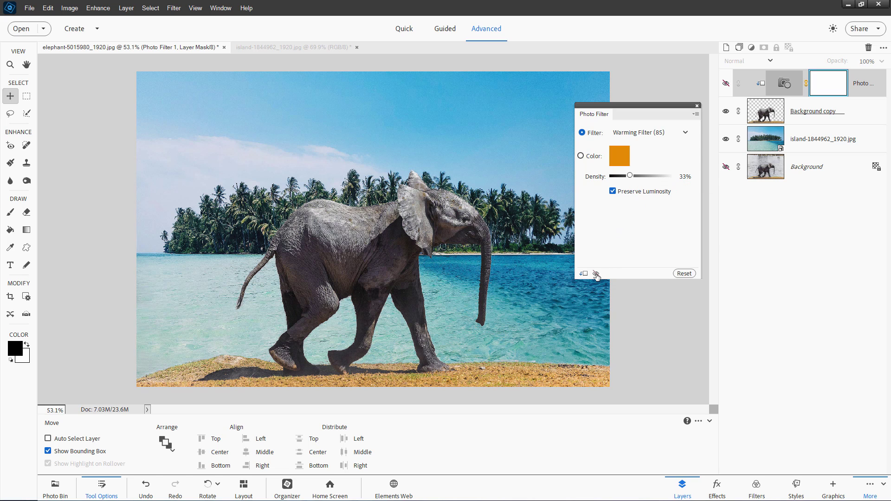
left_click(597, 275)
left_click(597, 275)
left_click(597, 275)
left_click(597, 275)
left_click(596, 275)
Close the Photo Filter adjustment panel, keeping the Warming Filter (85) layer applied
left_click(697, 106)
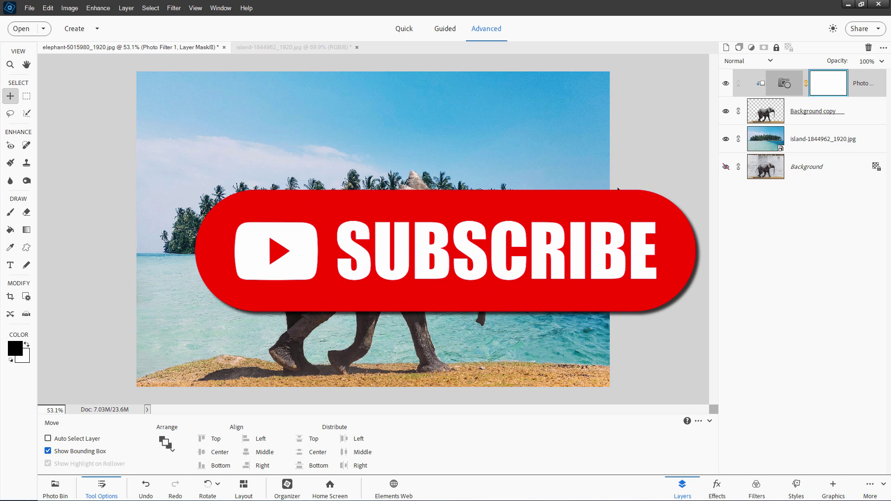